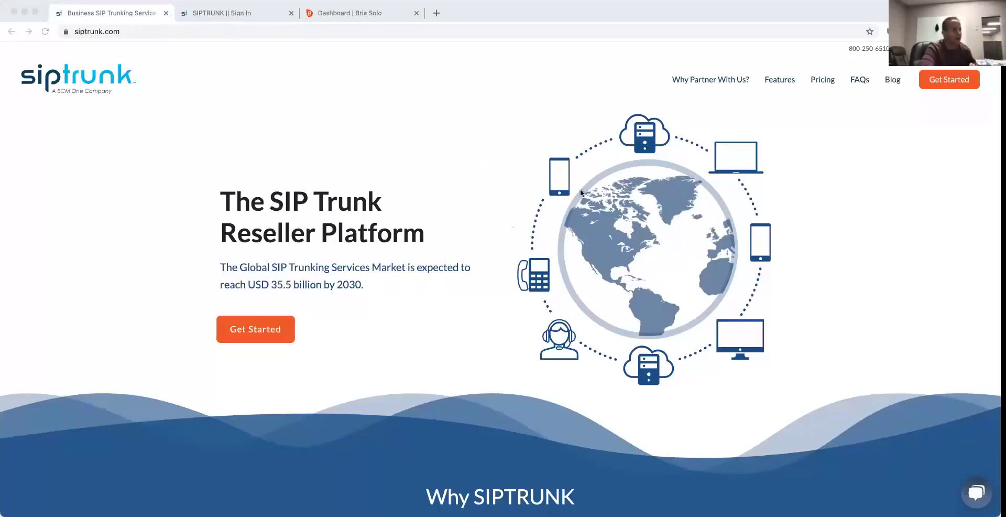
Step: Open the reseller sign-up form and enter the first name, last name and company Casacade Comm
left_click(262, 330)
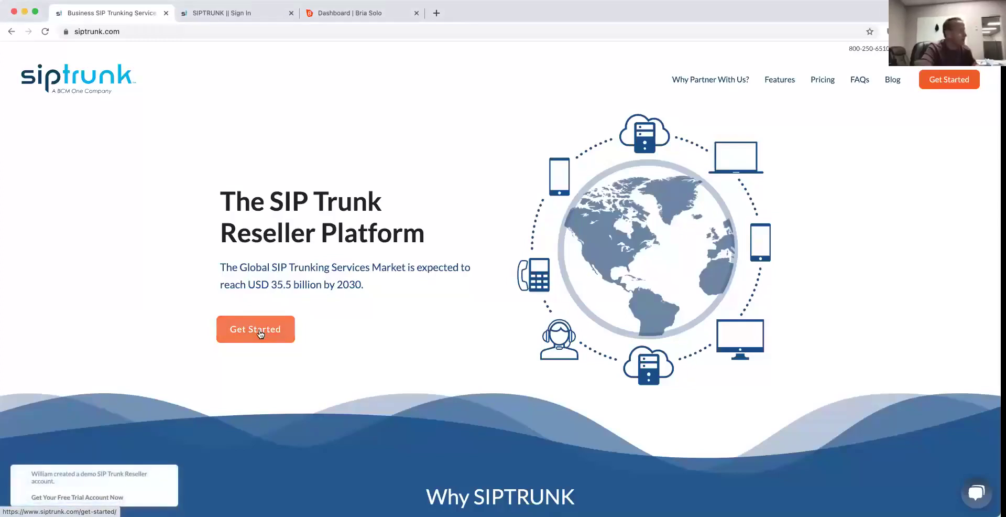
left_click(260, 332)
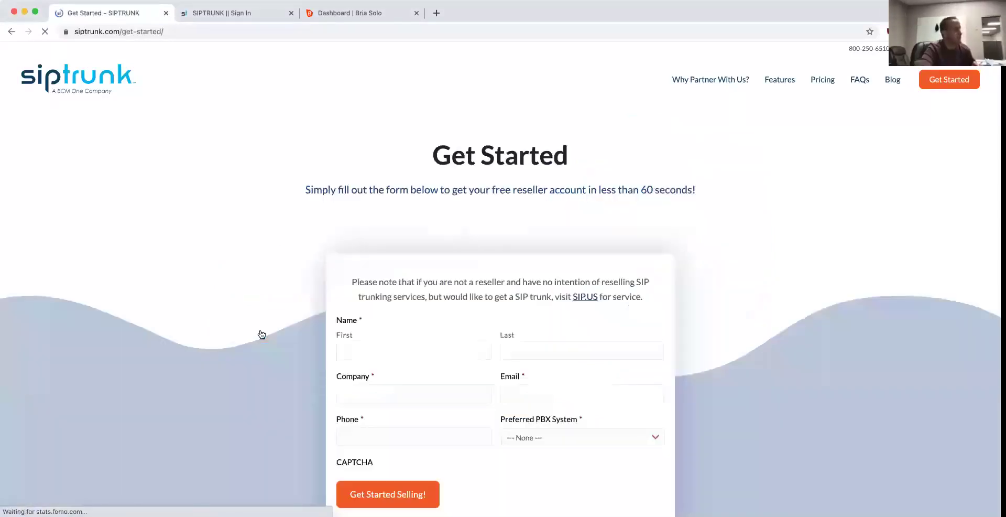
scroll(779, 281, "down", 3)
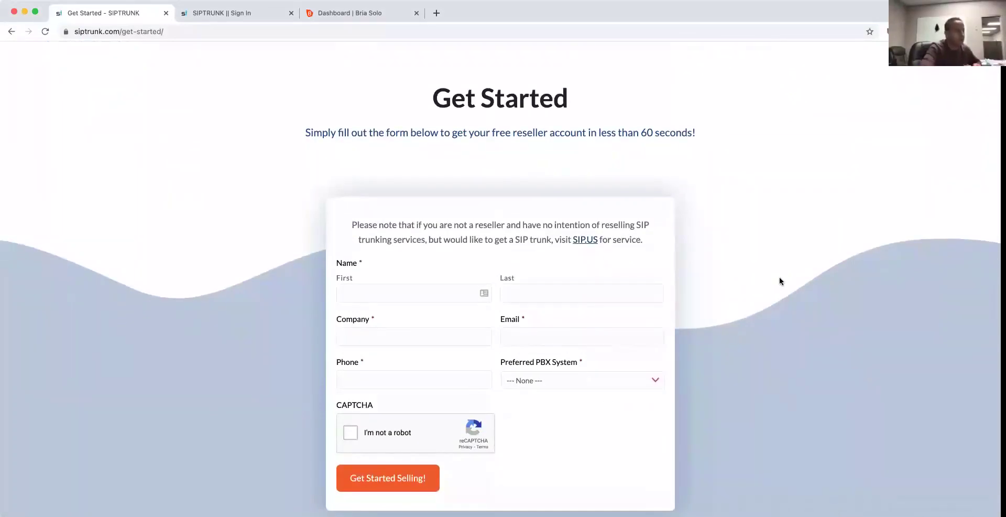
left_click(425, 293)
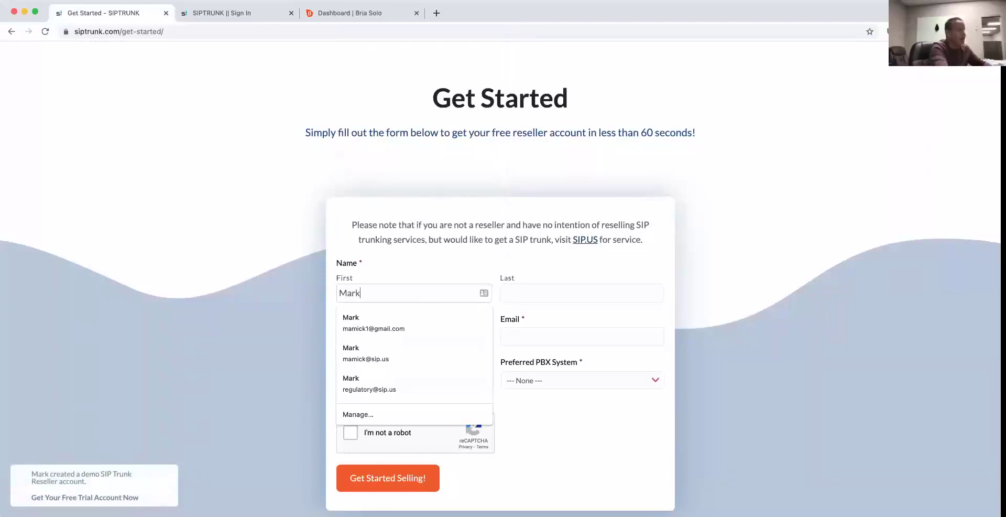
key("Tab")
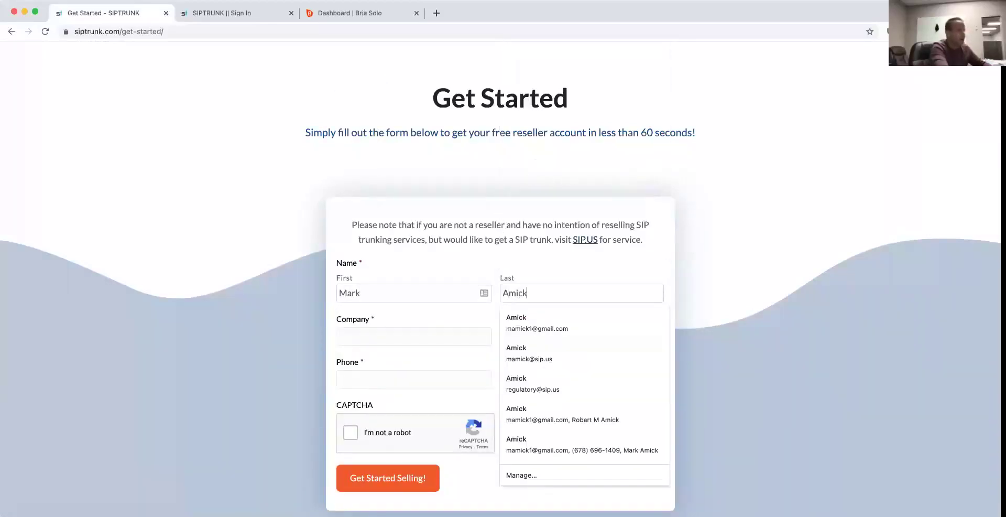
key("Tab")
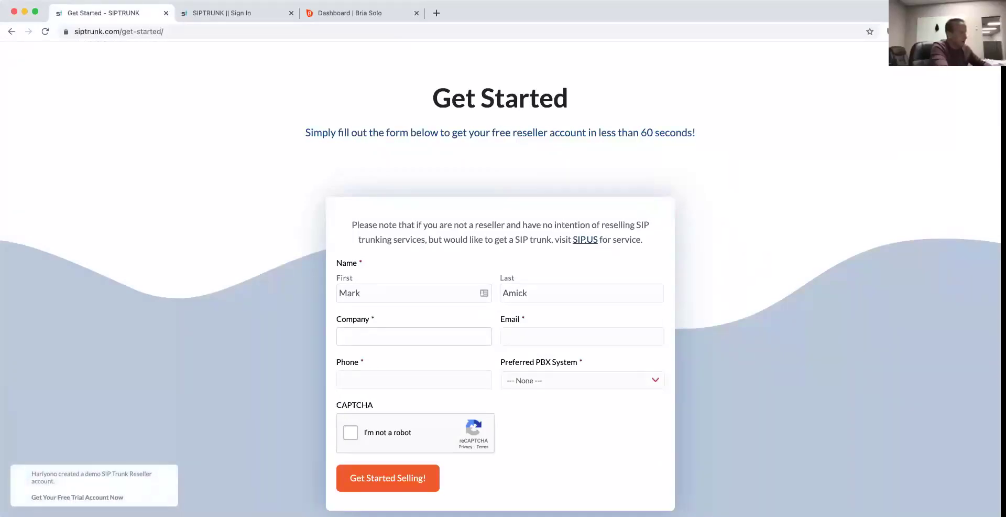
type("Casa")
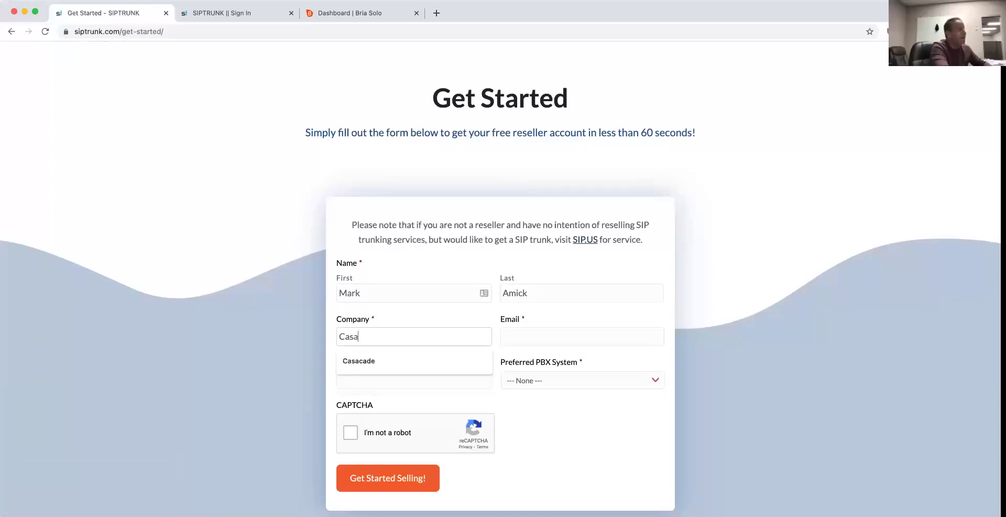
type("cade Comm")
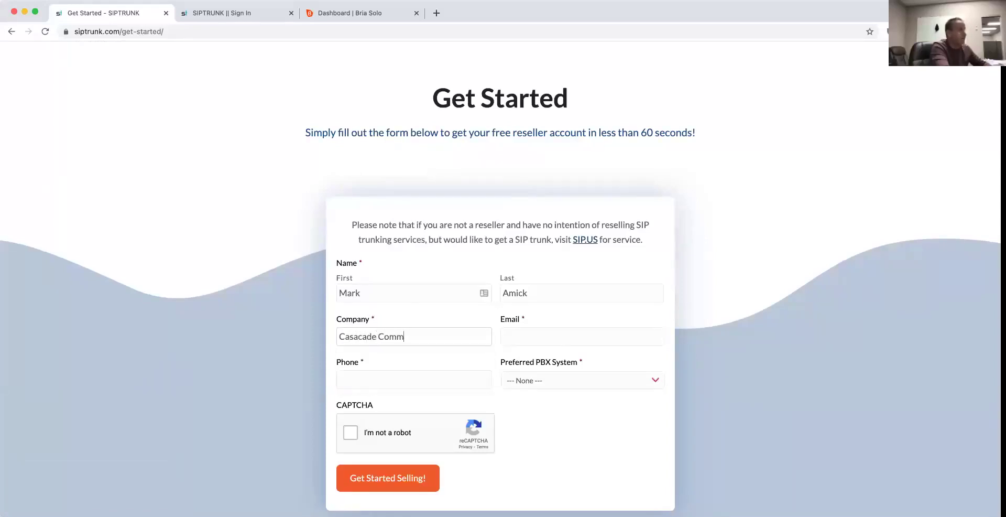
Step: Fill in the e-mail and phone number, choose 3CX as preferred PBX, and tick the CAPTCHA
left_click(551, 337)
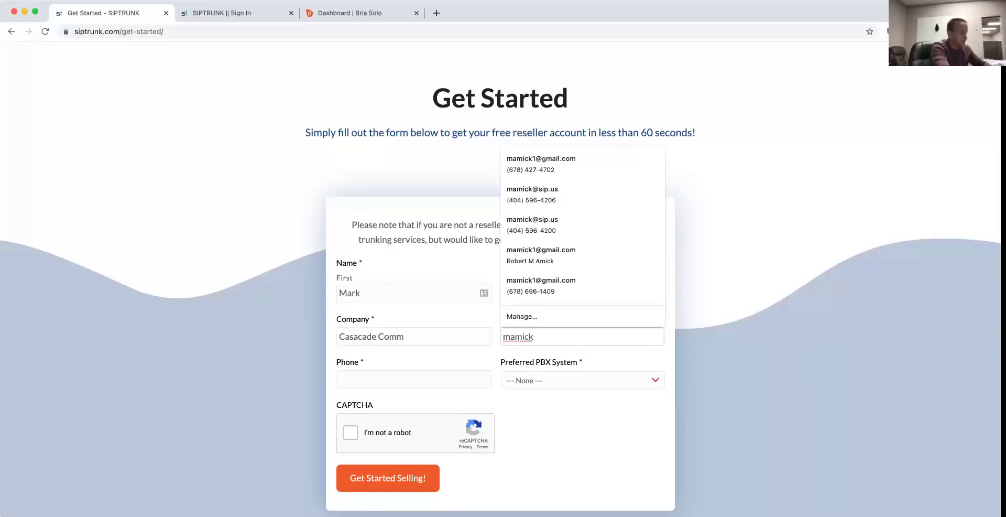
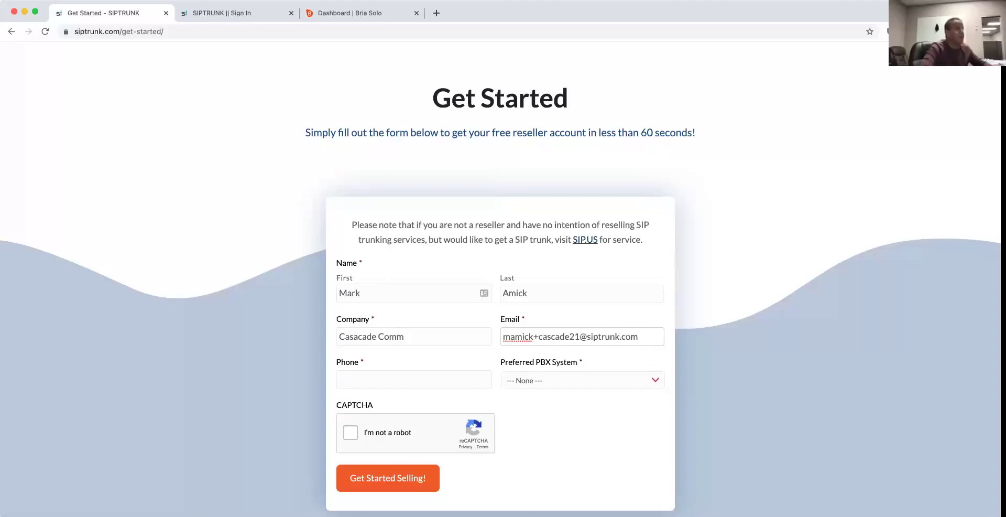
left_click(450, 379)
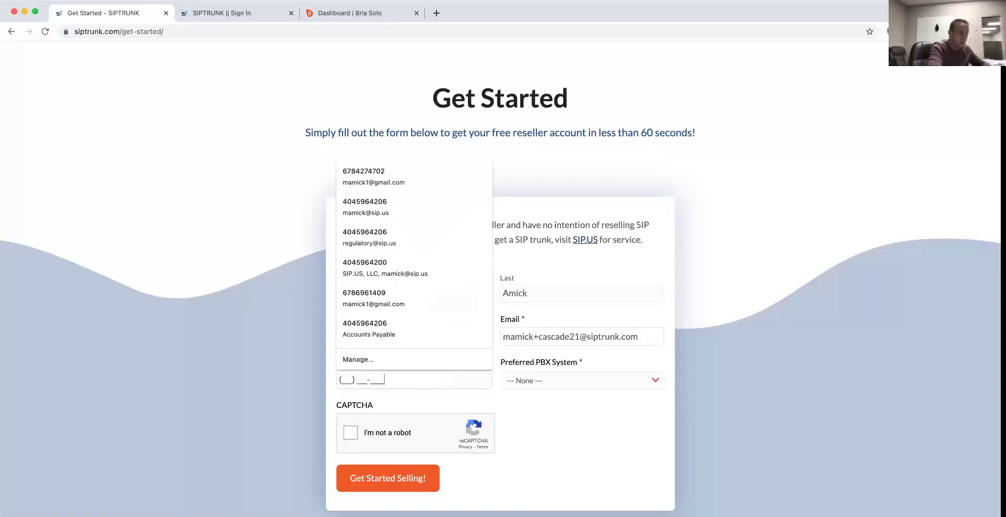
left_click(355, 220)
left_click(565, 386)
left_click(552, 392)
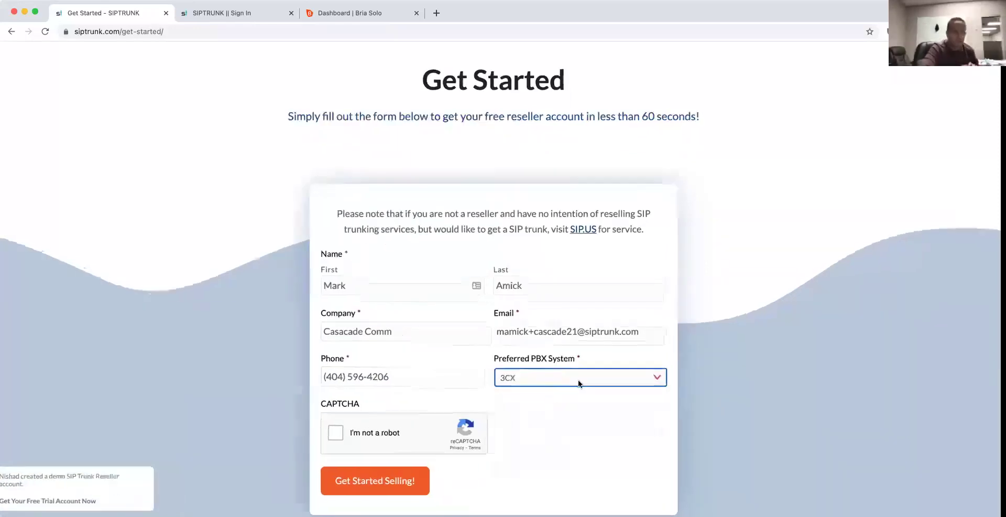
scroll(577, 380, "up", 5)
scroll(600, 376, "down", 5)
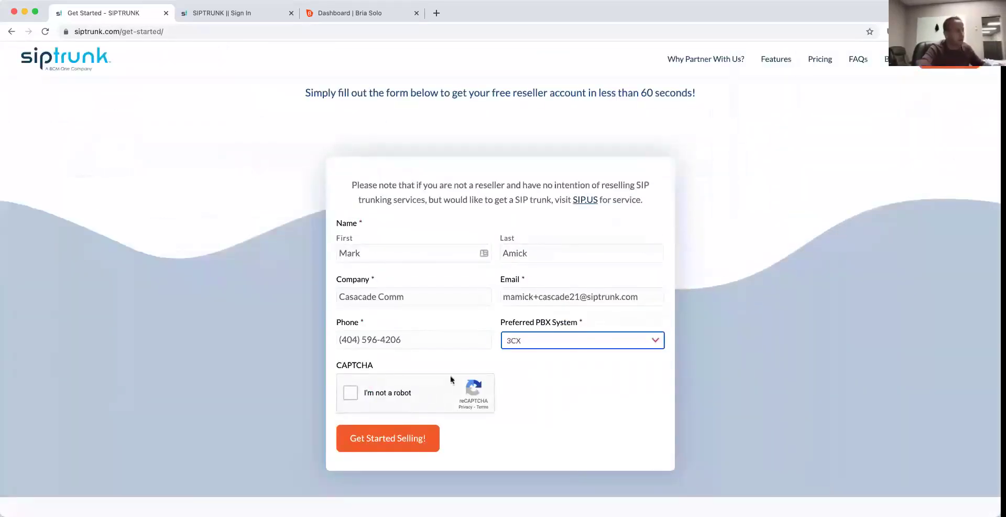
left_click(351, 393)
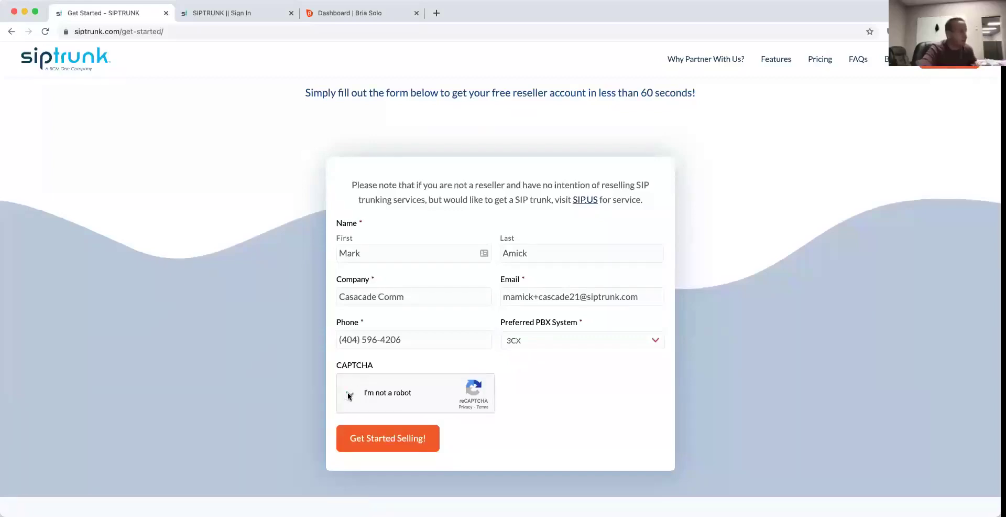
Step: Submit the reseller sign-up form and wait for the Thank You confirmation page
left_click(374, 439)
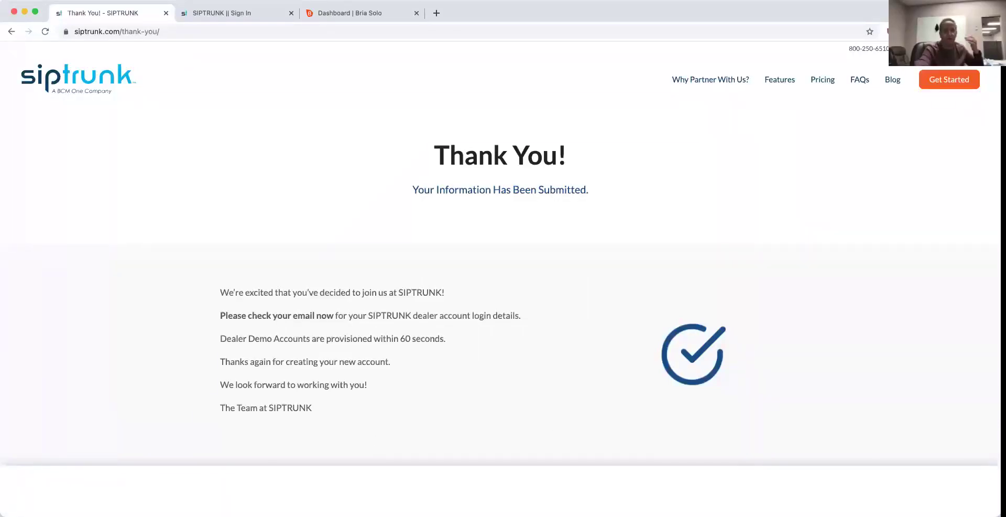
key("super+Tab")
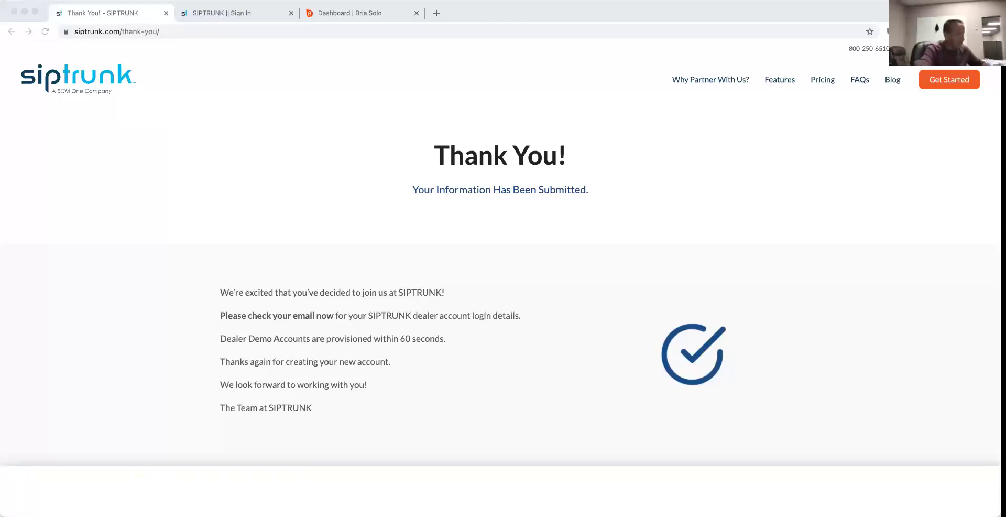
Step: Sign in to the dealer portal with the saved login e-mail and password
left_click(247, 18)
left_click(240, 102)
left_click(244, 111)
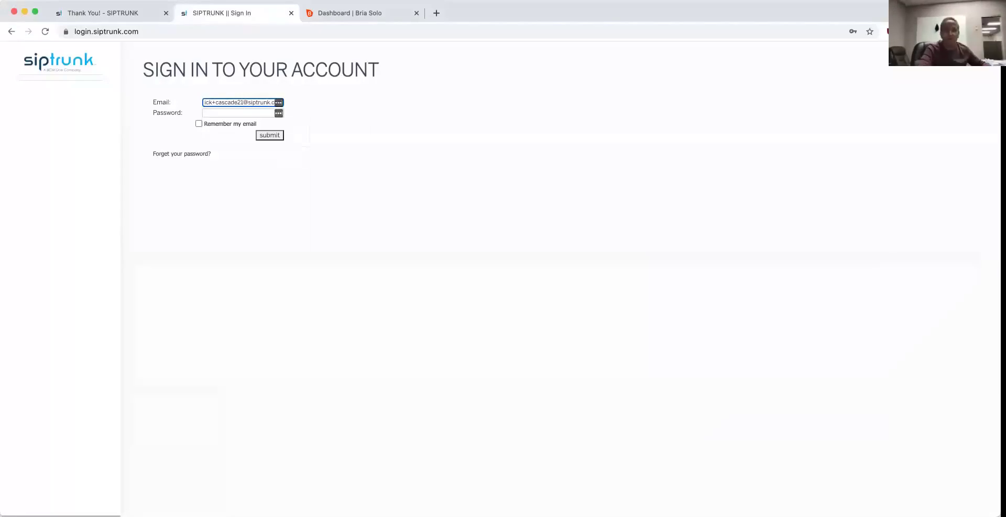
key("super+Tab")
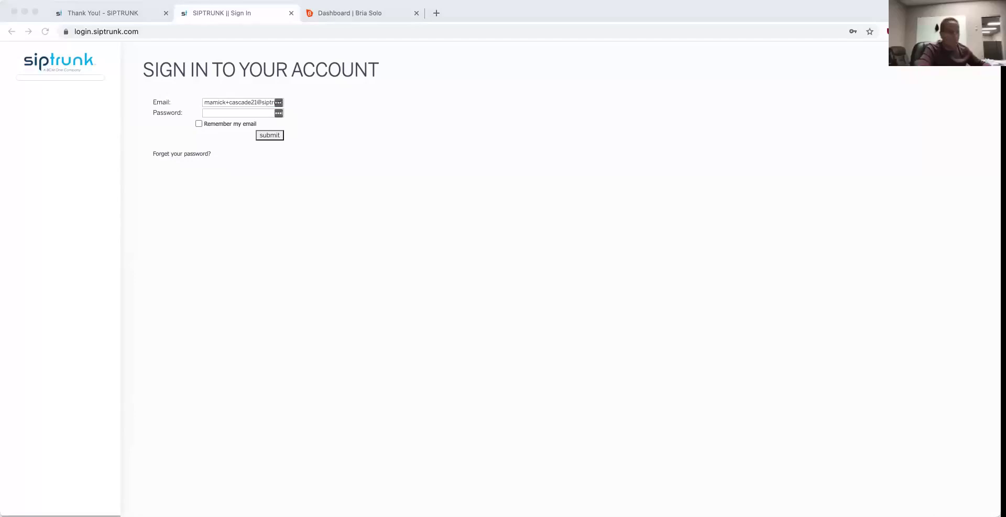
left_click(247, 115)
left_click(241, 134)
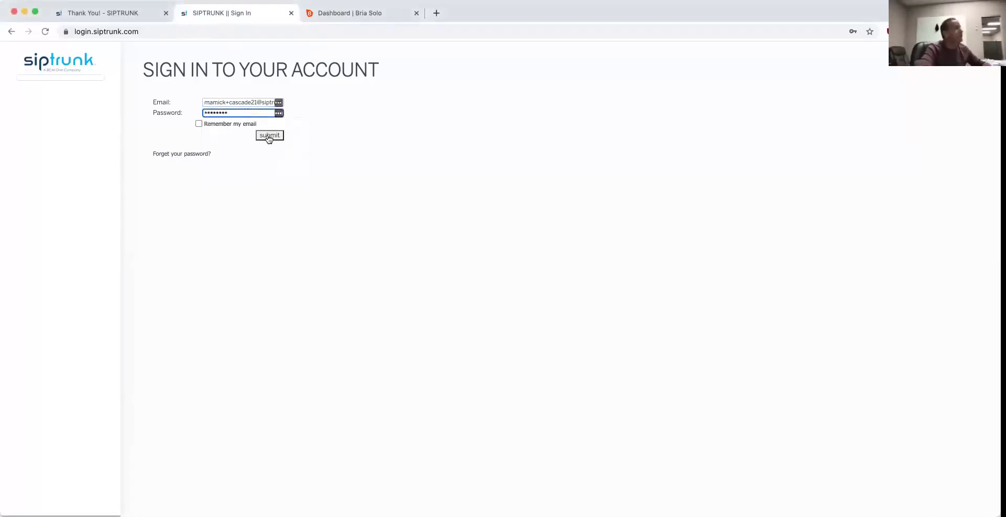
left_click(269, 136)
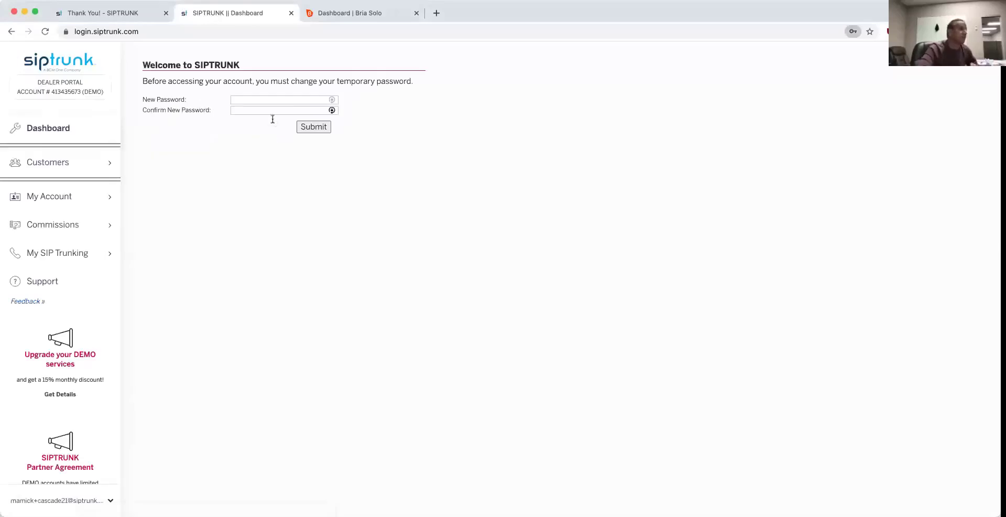
Step: Enter and confirm a new password to replace the temporary one, then submit it
left_click(281, 99)
key("super+v")
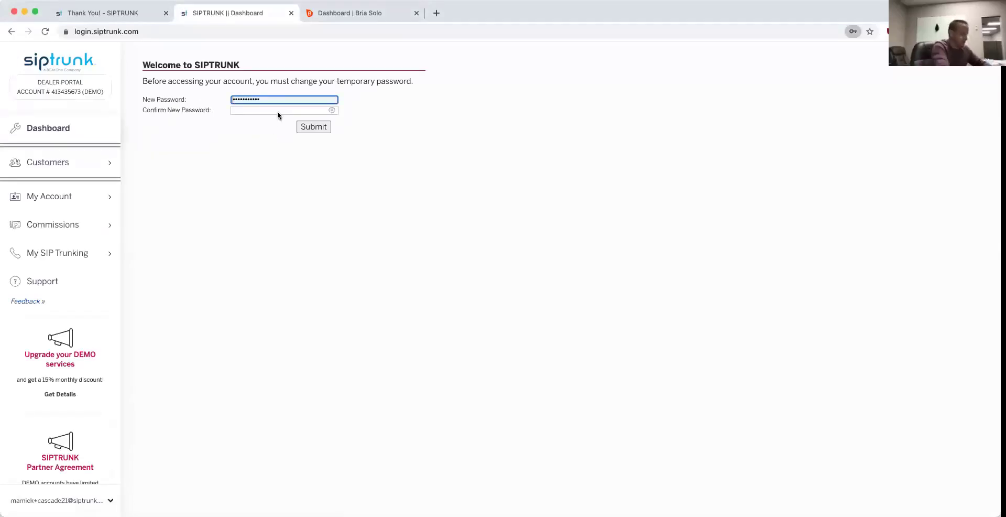
type("********")
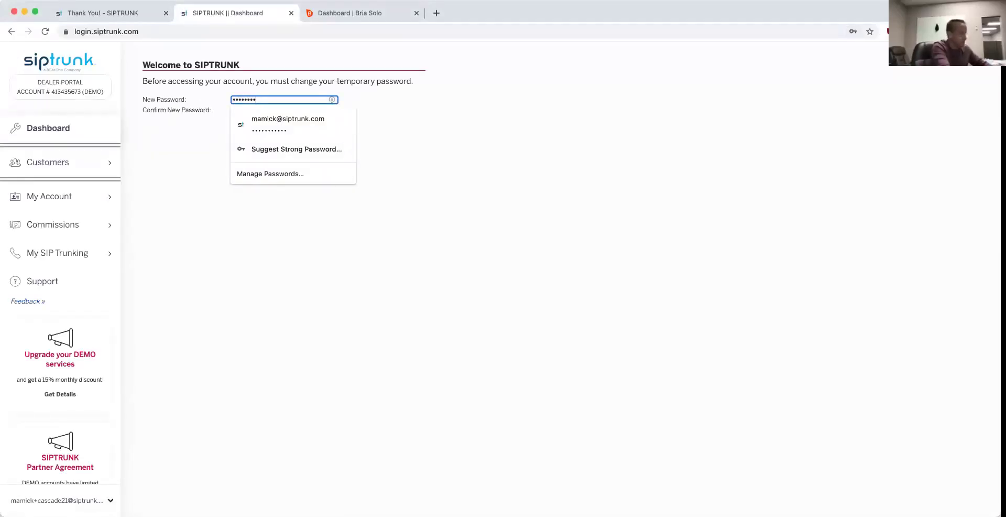
type("*")
key("Tab")
type("*")
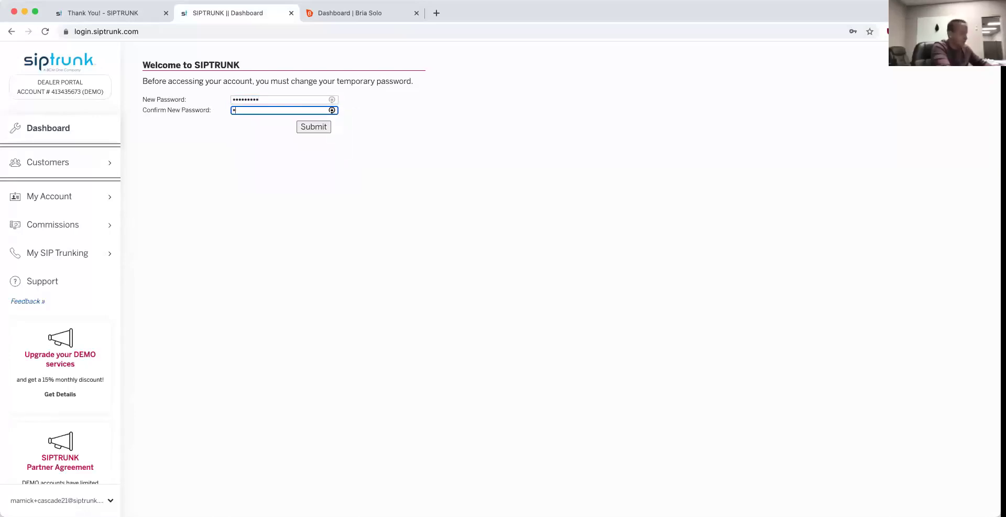
type("********")
left_click(313, 128)
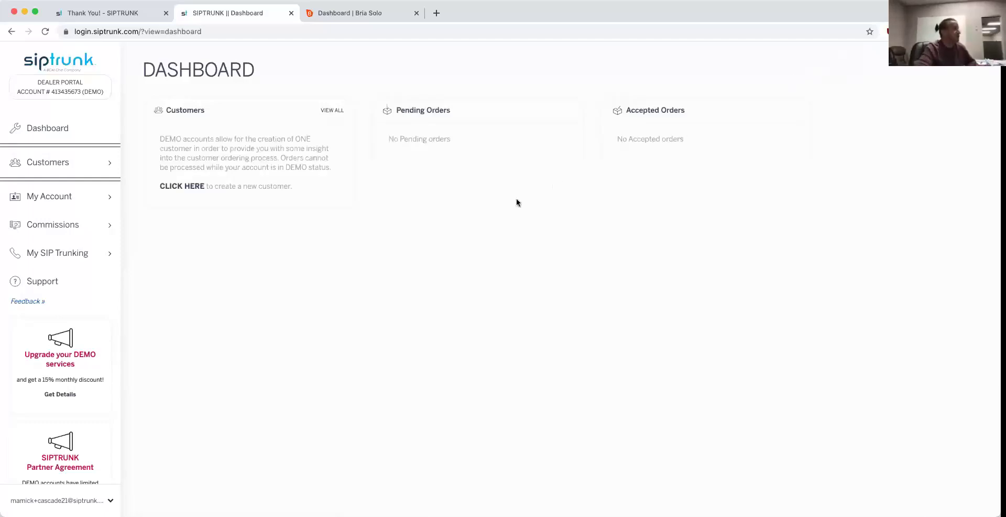
Step: Open the Demo Trunk page under My SIP Trunking to view trunk 42266659's details
mouse_move(115, 254)
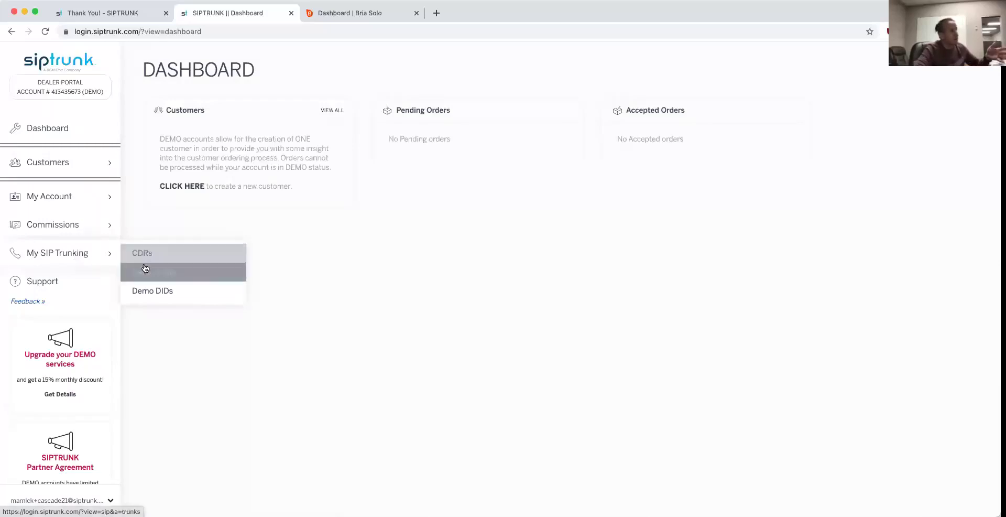
left_click(150, 277)
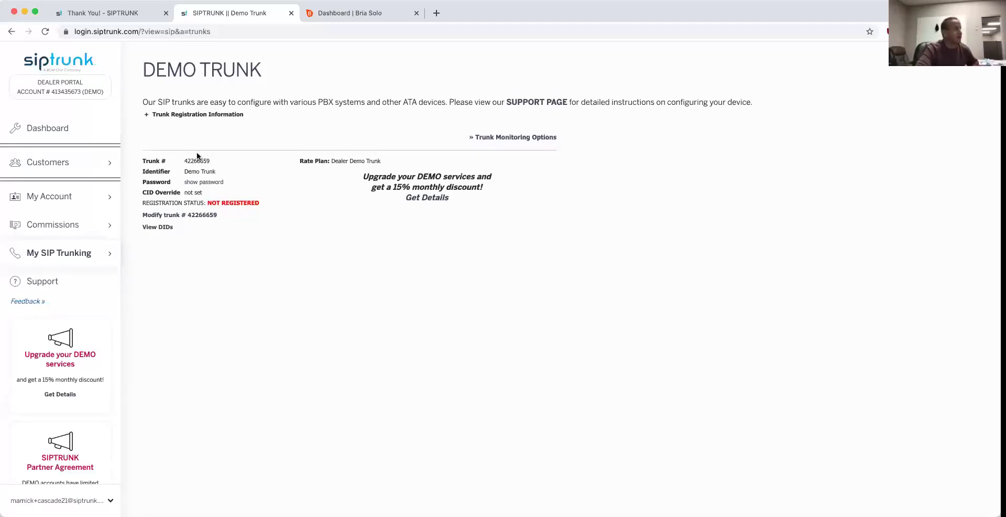
Step: Open Bria Solo's voice service configuration and bring over trunk number 42266659 for the SIP username
left_click(367, 15)
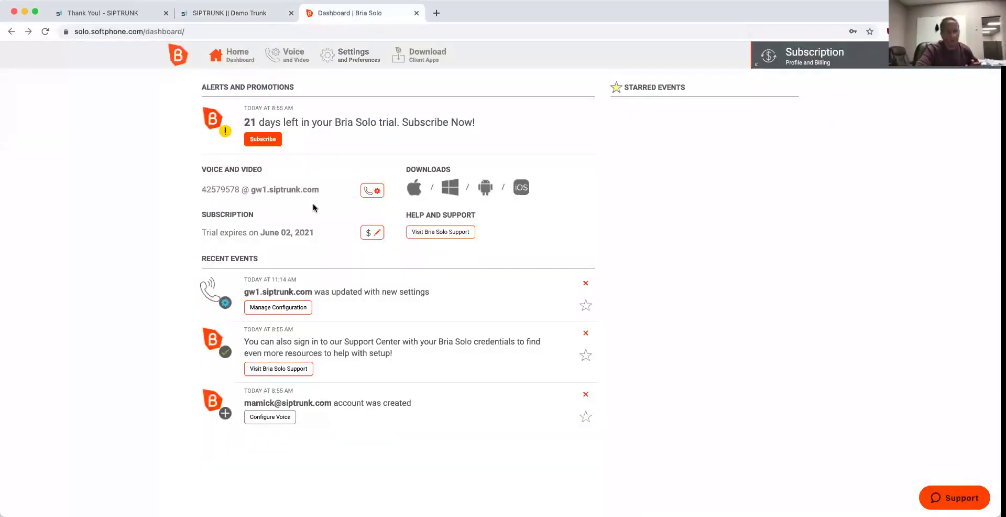
left_click(289, 310)
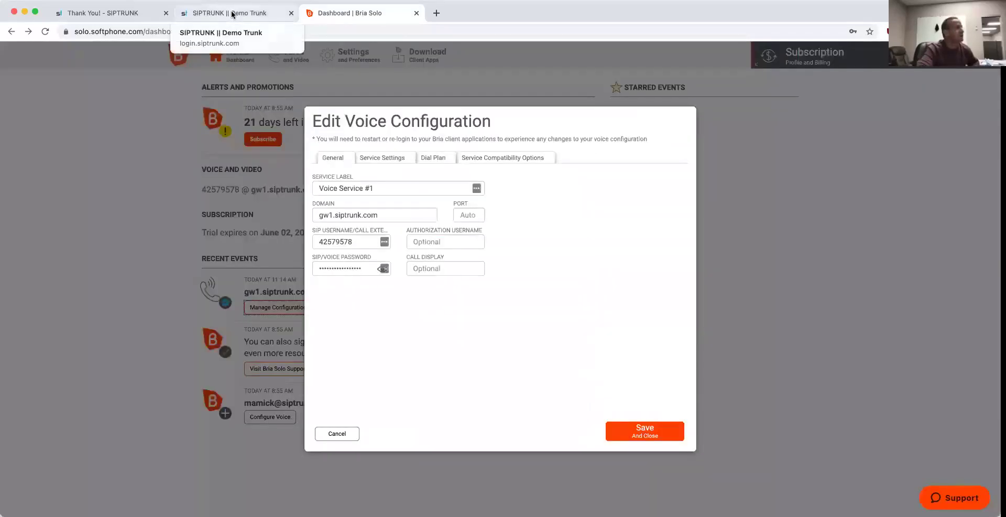
left_click(231, 13)
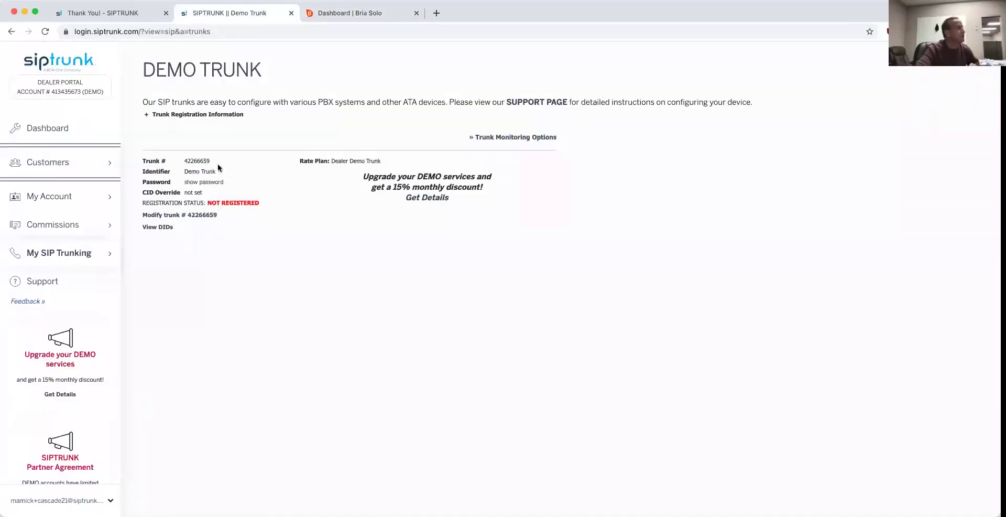
left_click_drag(168, 157, 168, 156)
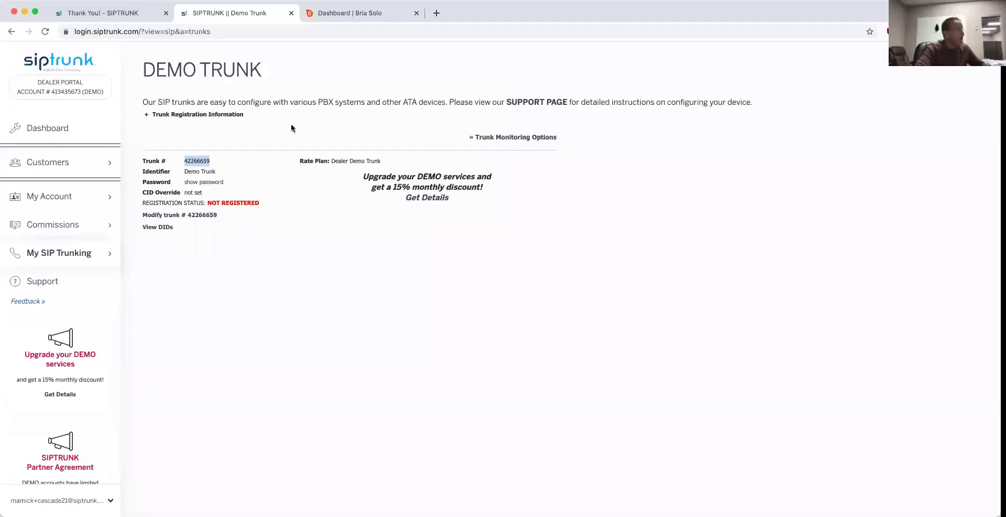
left_click(380, 13)
left_click(370, 238)
Step: Reveal the demo trunk's password, replace the SIP password with it, and save the configuration
left_click(247, 13)
left_click(191, 183)
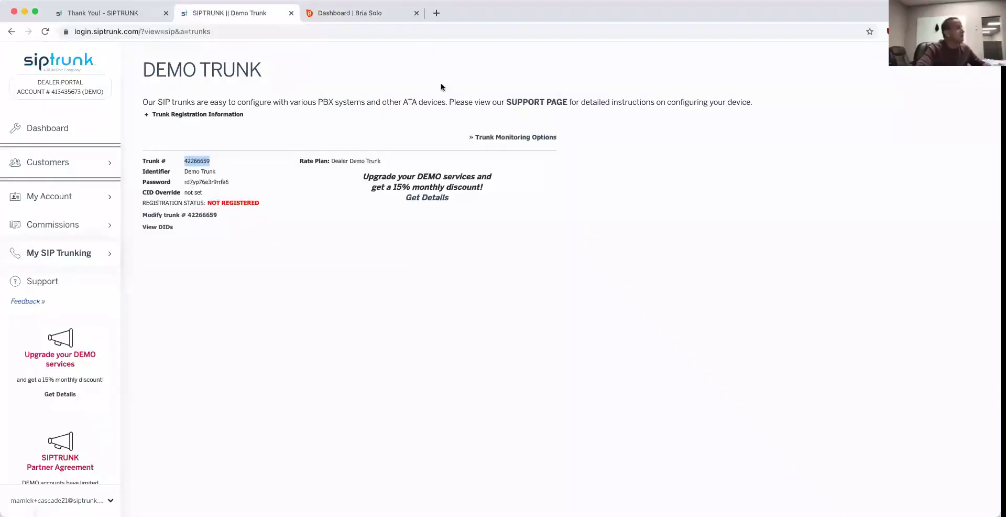
left_click(345, 16)
left_click_drag(364, 266, 297, 258)
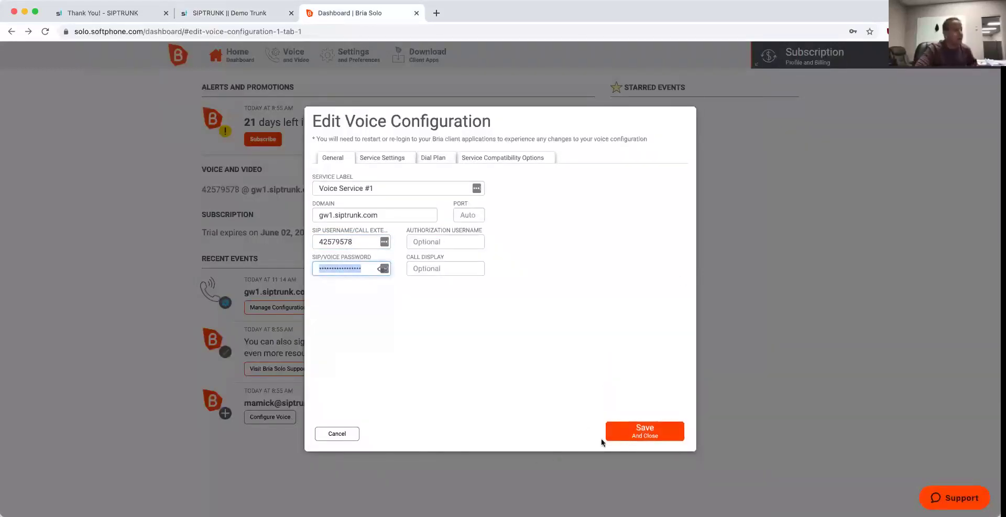
left_click(634, 435)
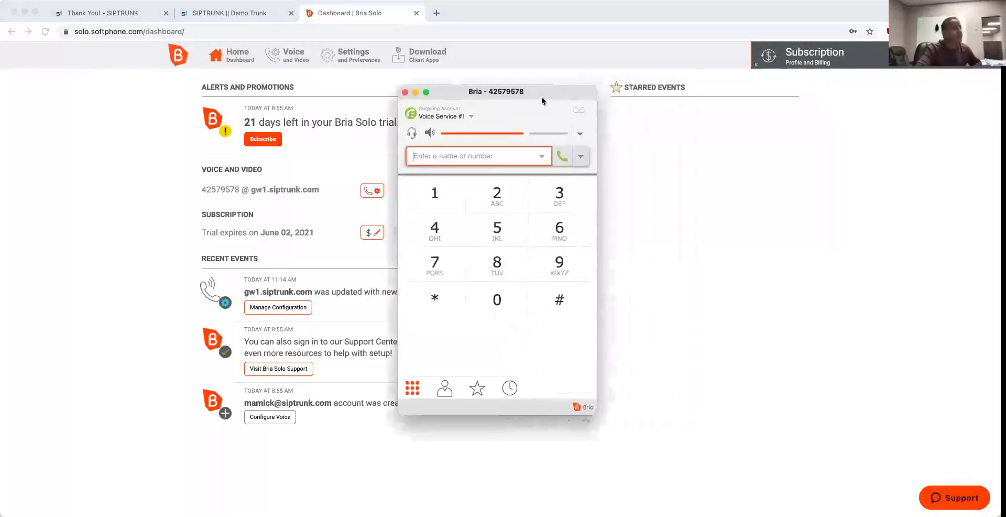
Step: Place a test call to a phone number through Bria, hang up, and hide the dialer
left_click_drag(539, 99, 479, 99)
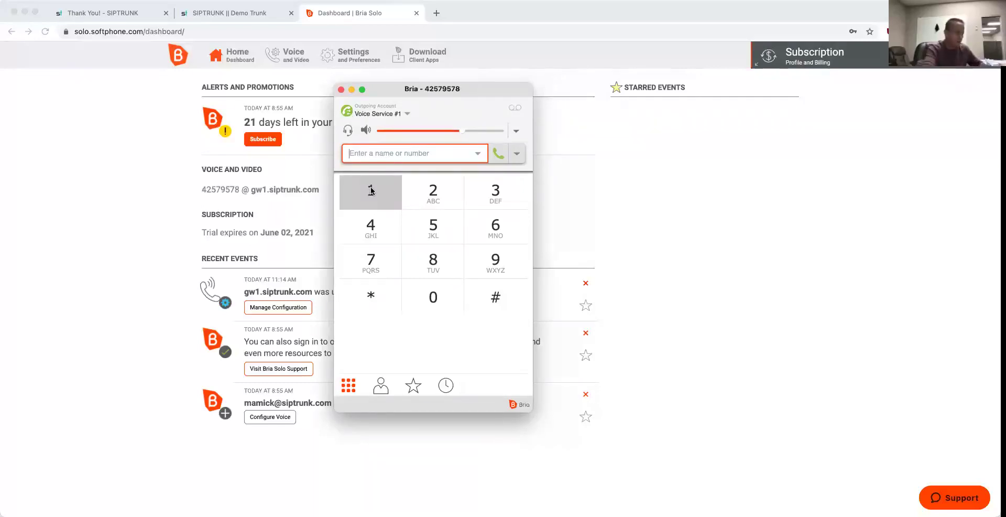
left_click(498, 154)
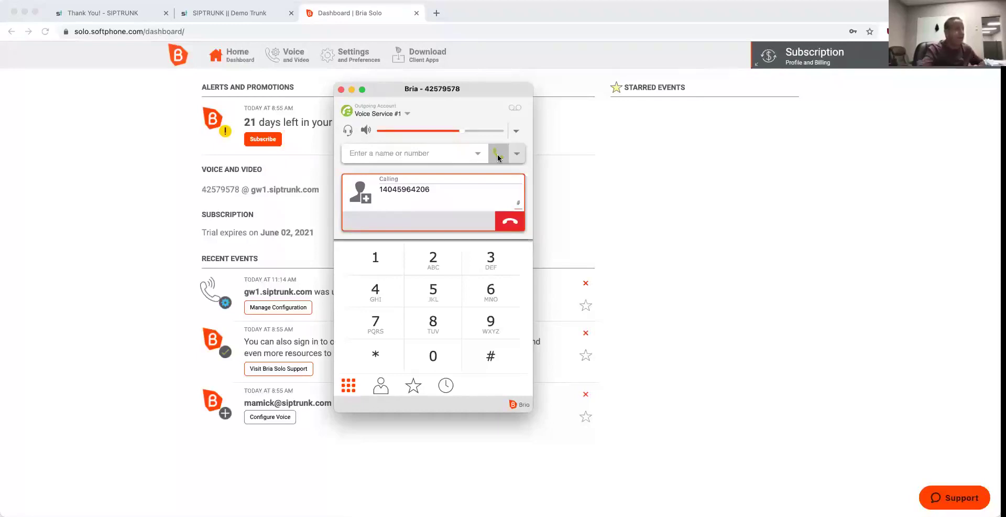
left_click(510, 221)
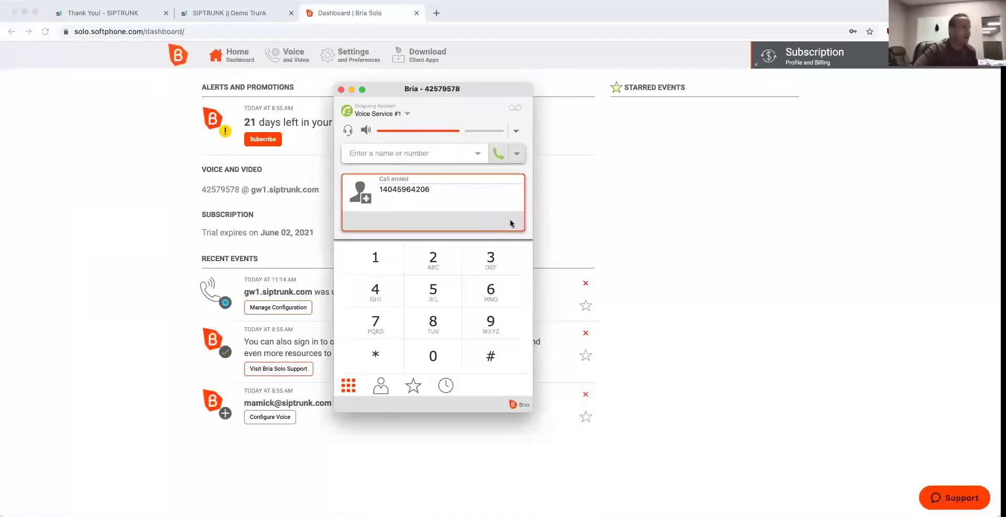
left_click(726, 151)
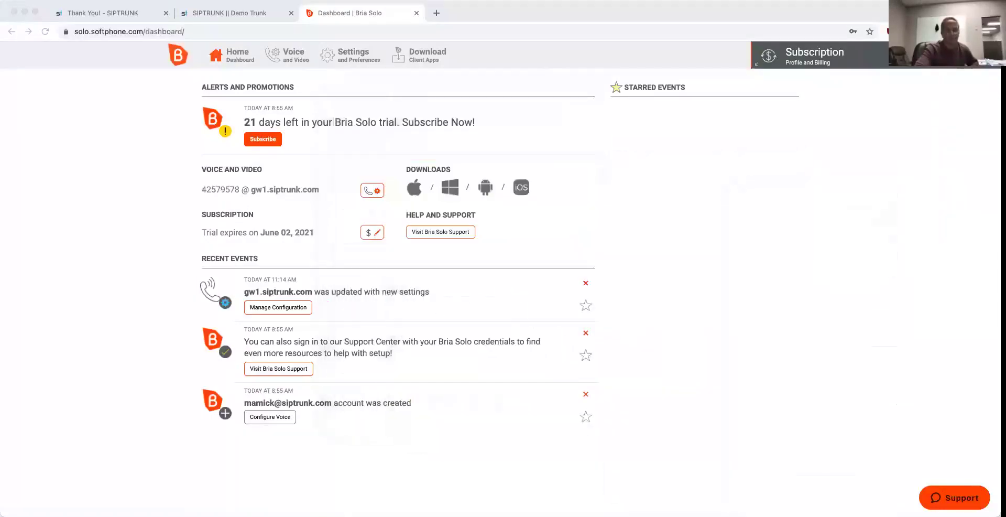
Step: Look over the Demo DIDs page, then return to the Demo Trunk page in the portal
left_click(237, 15)
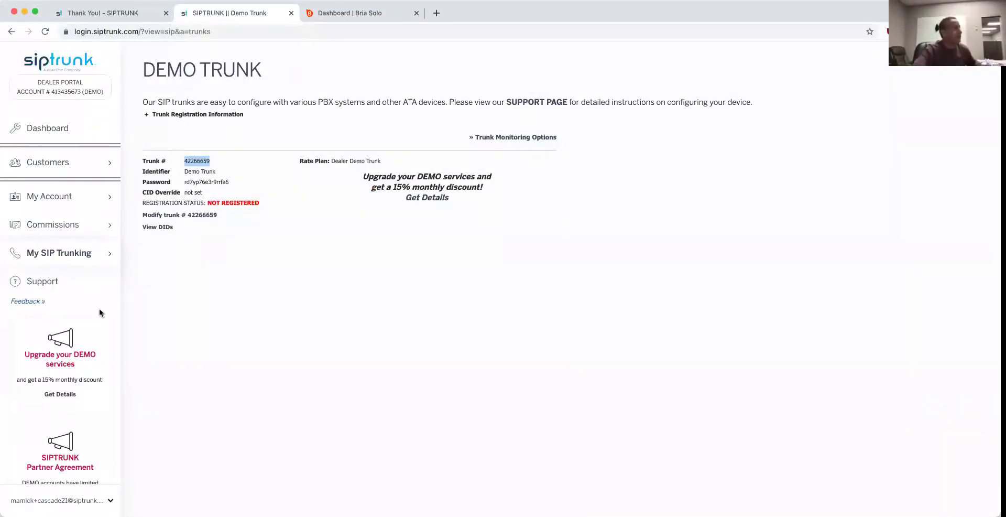
mouse_move(85, 254)
left_click(151, 291)
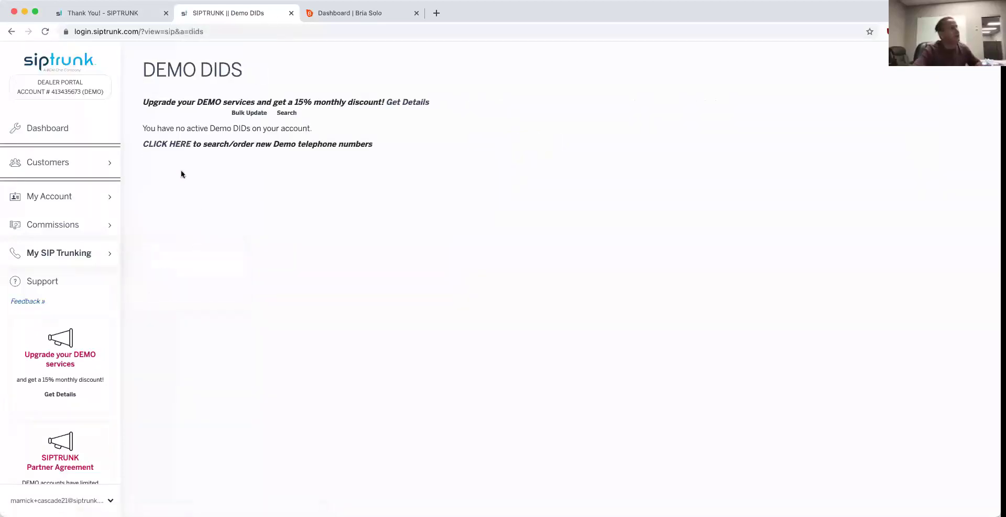
mouse_move(88, 257)
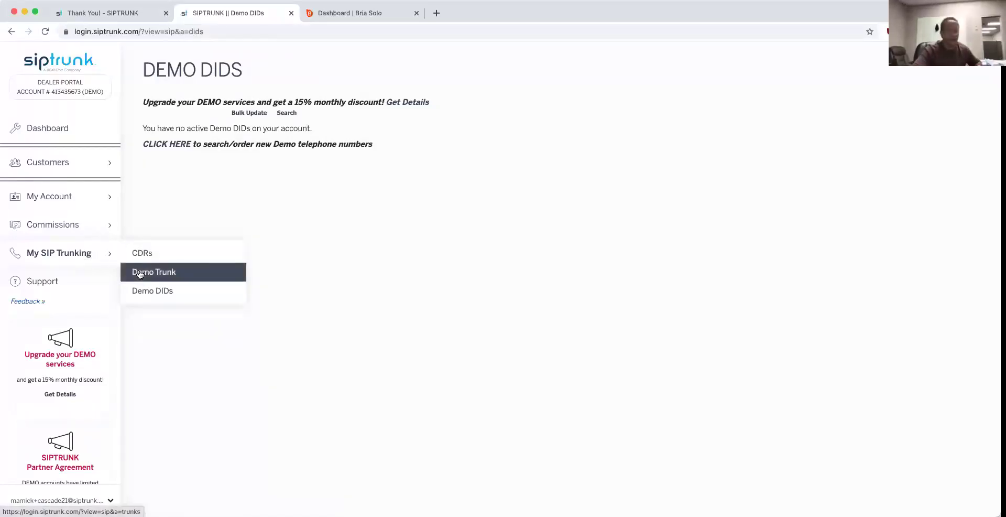
left_click(139, 272)
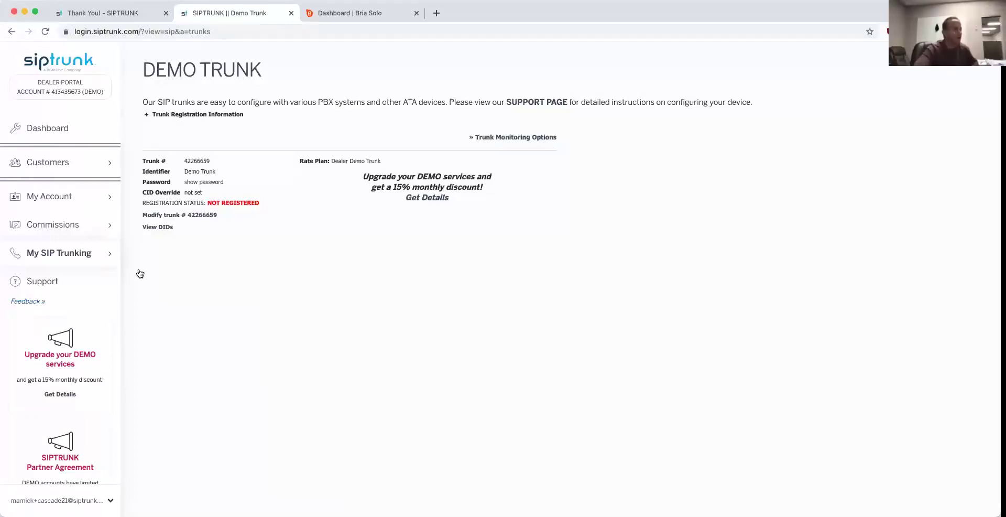
mouse_move(78, 259)
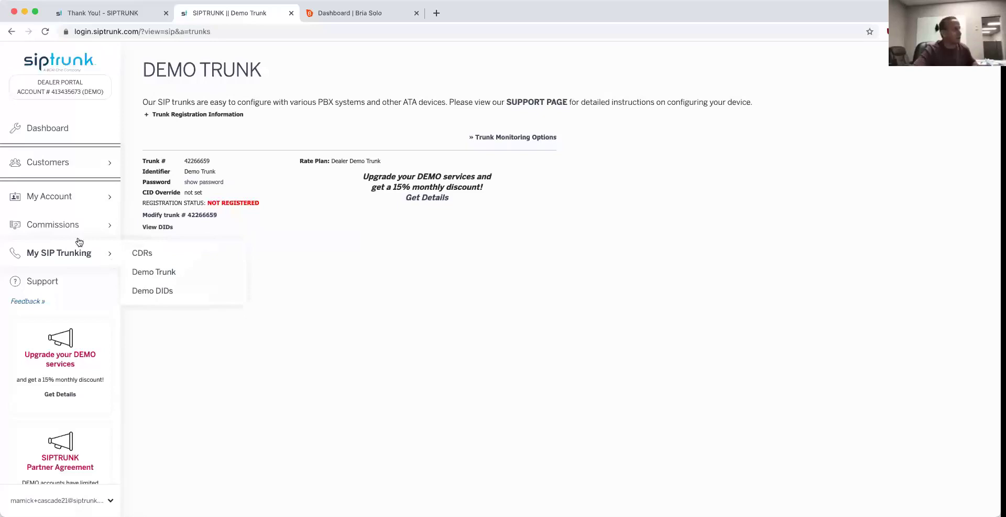
Step: Start a New Customer registration and enter the customer's first and last name and company Josh's phones
mouse_move(57, 221)
mouse_move(83, 164)
left_click(156, 181)
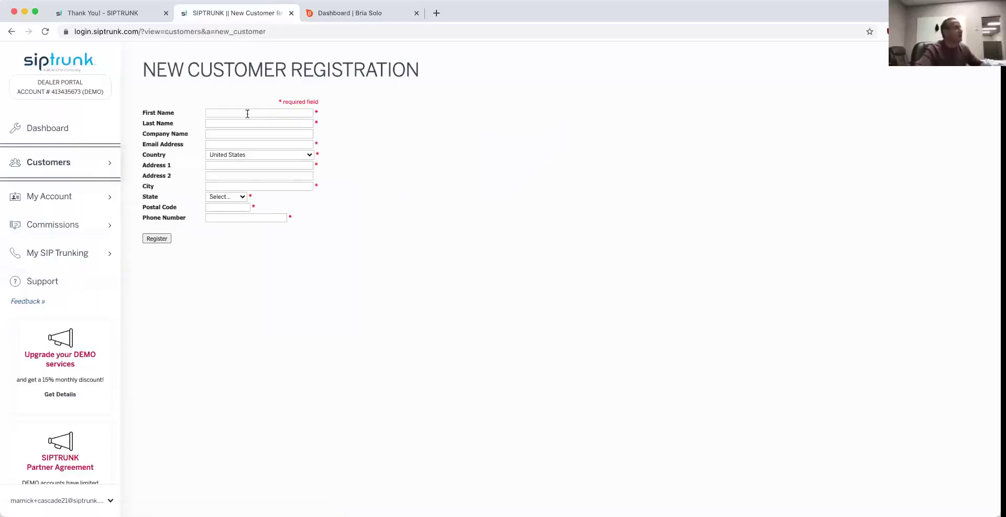
left_click(247, 114)
key("Tab")
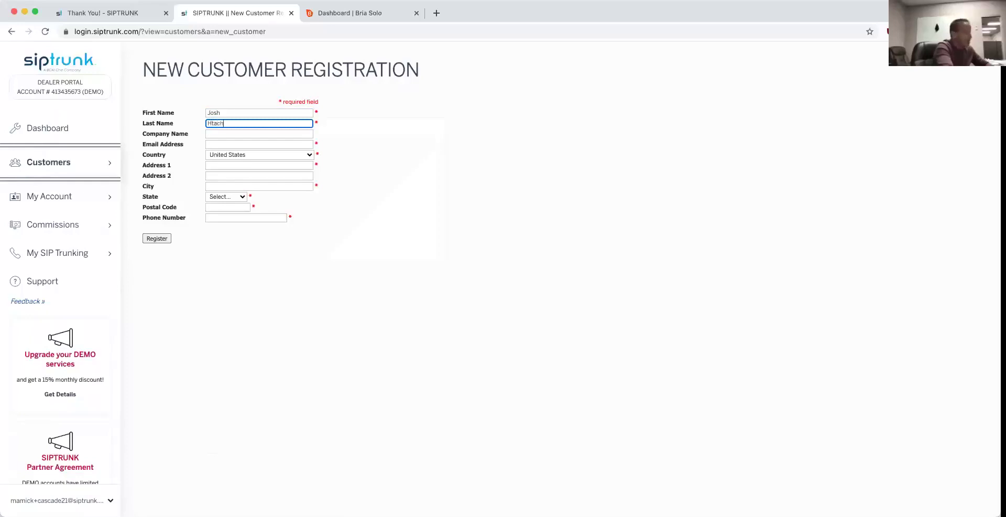
key("Tab")
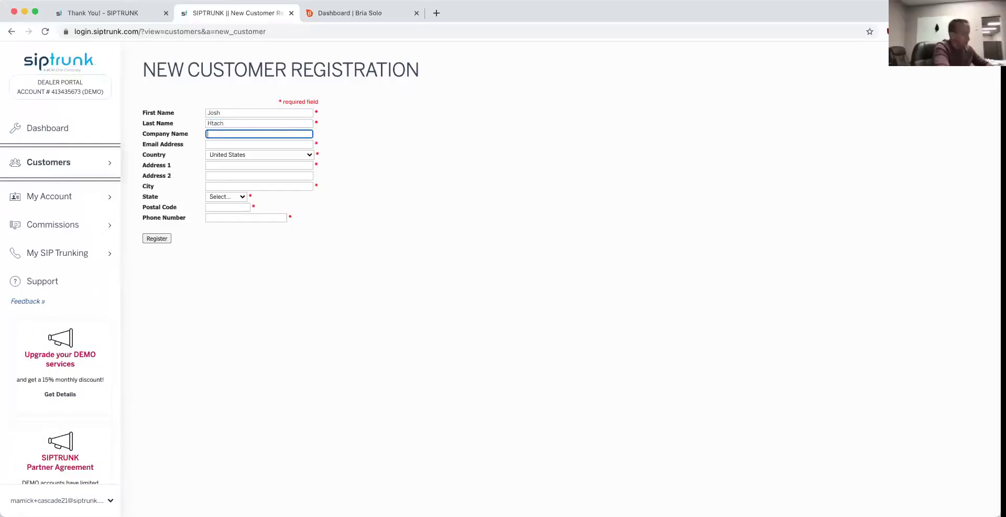
type("Josh")
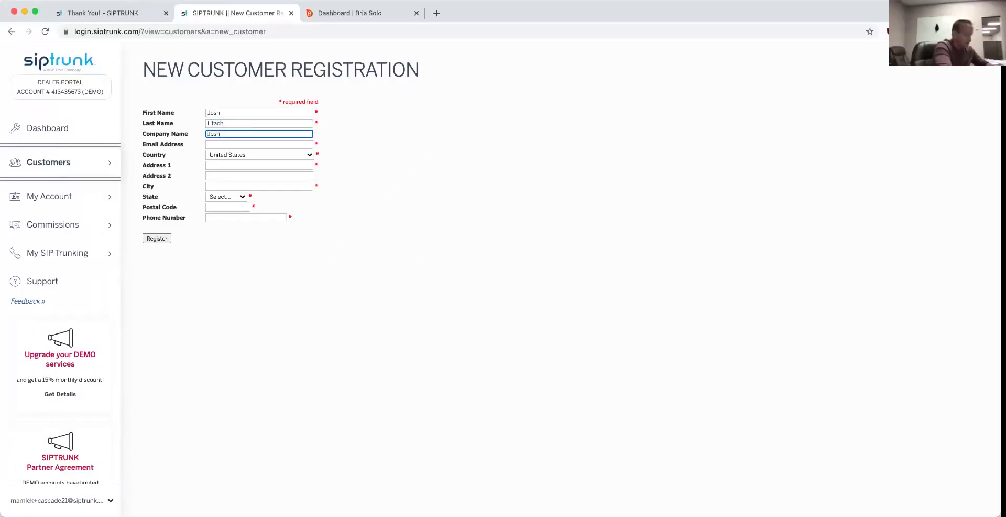
type("'s phones")
Step: Enter the customer's e-mail and address details, then submit the form for USPS address verification
left_click(259, 144)
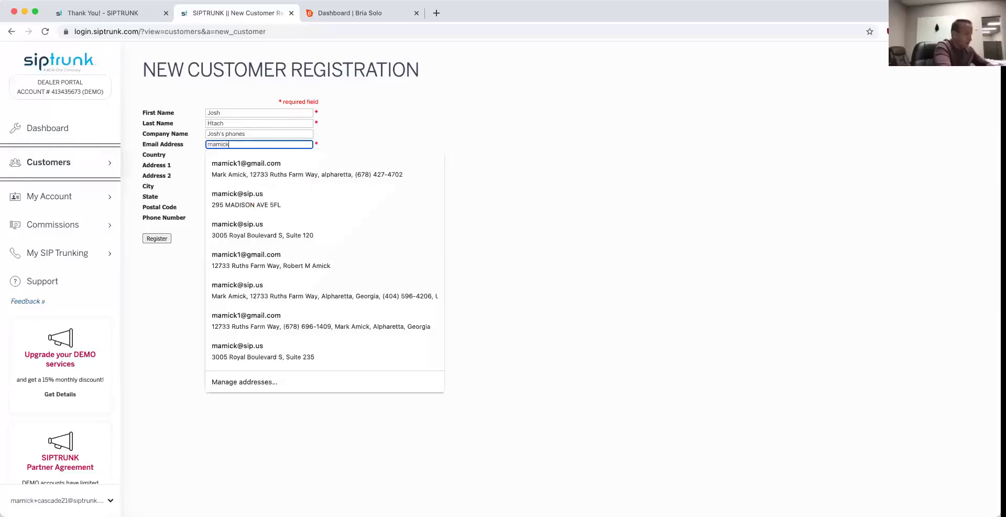
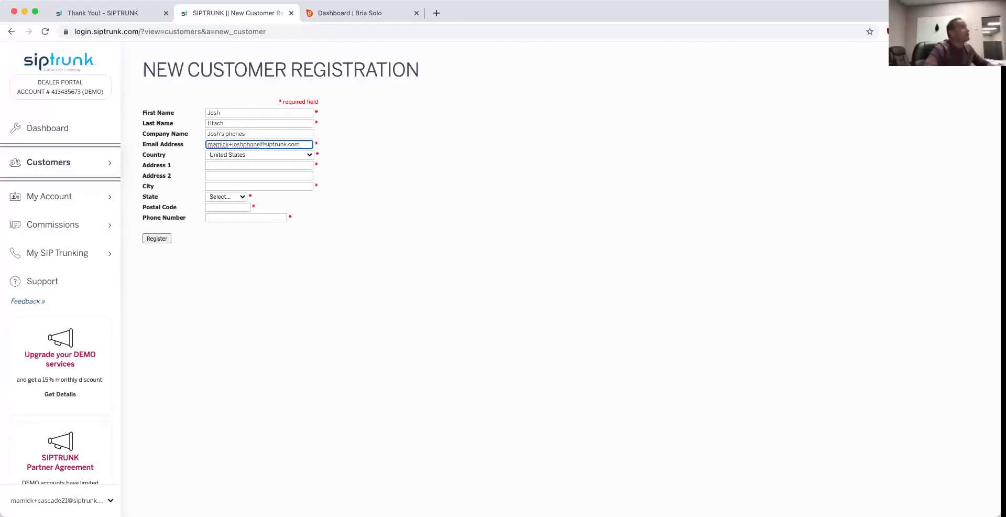
left_click(219, 164)
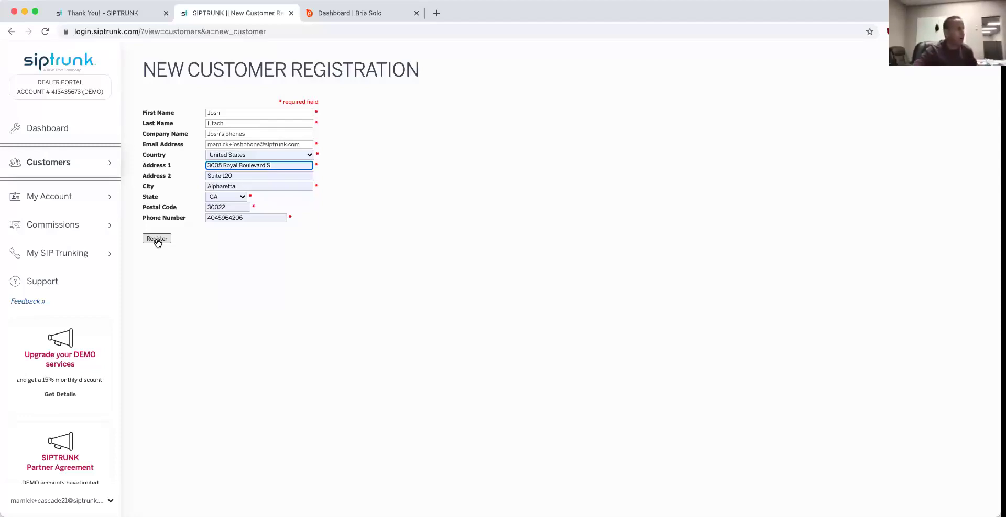
left_click(156, 239)
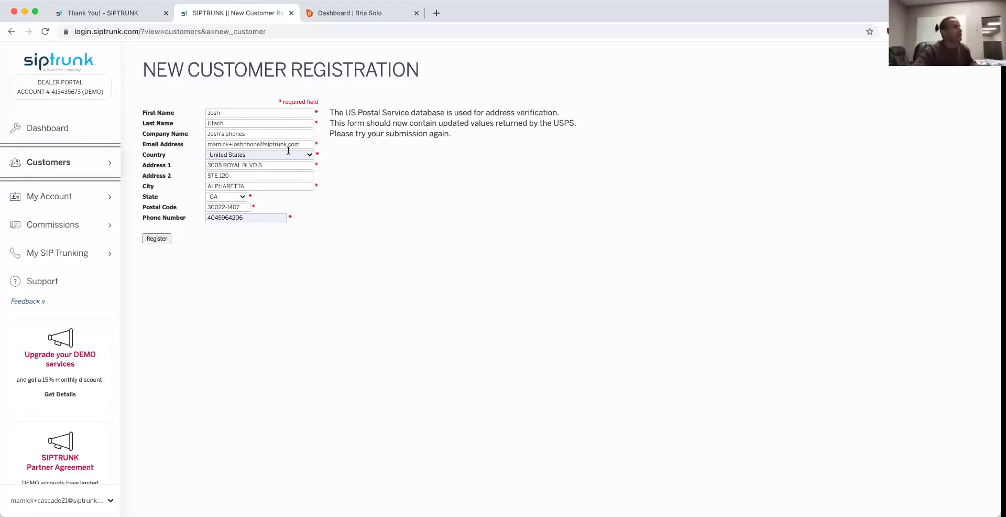
Step: Resubmit the registration with the USPS-standardized address and start a new order for the customer
left_click(156, 239)
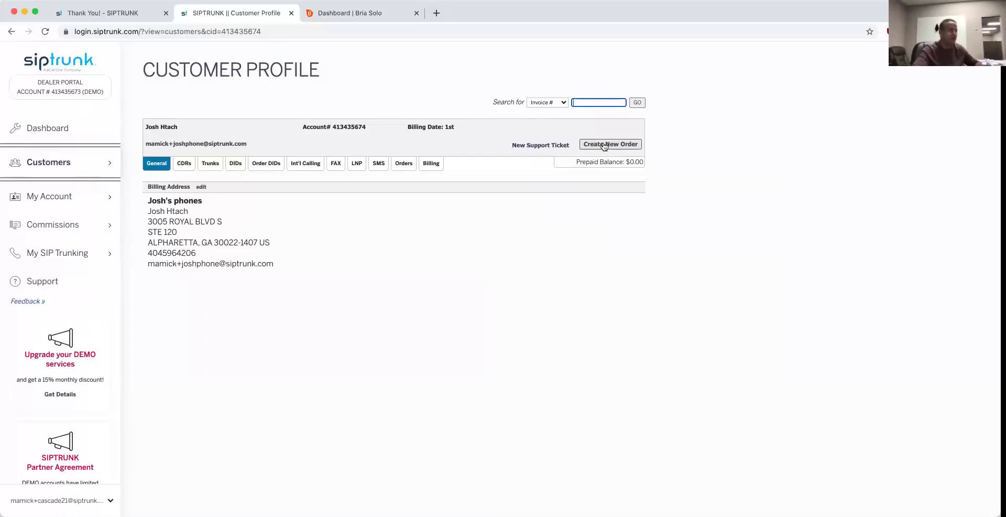
left_click(604, 145)
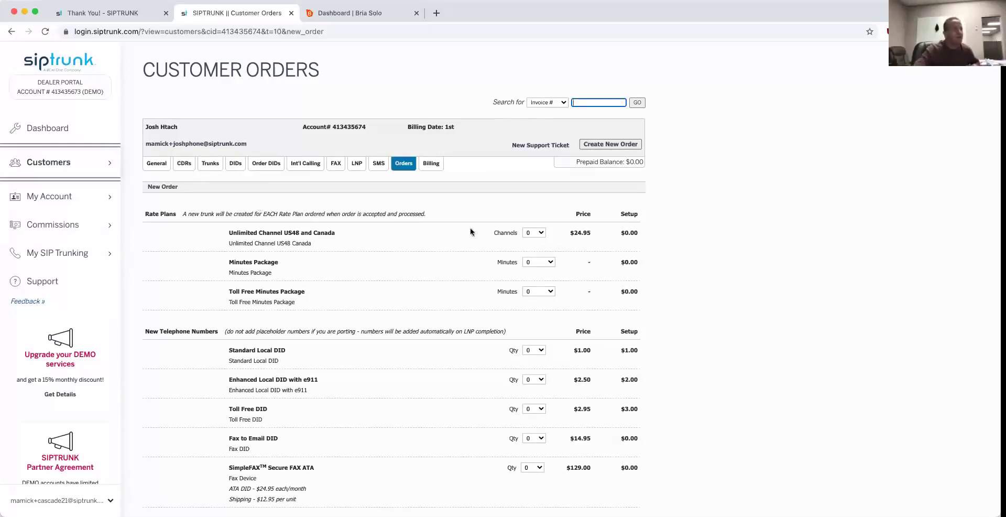
Step: Set the order to 6 Unlimited Channel US48 channels, 1000 toll-free minutes, 10 standard DIDs and 1 e911 DID
left_click(537, 233)
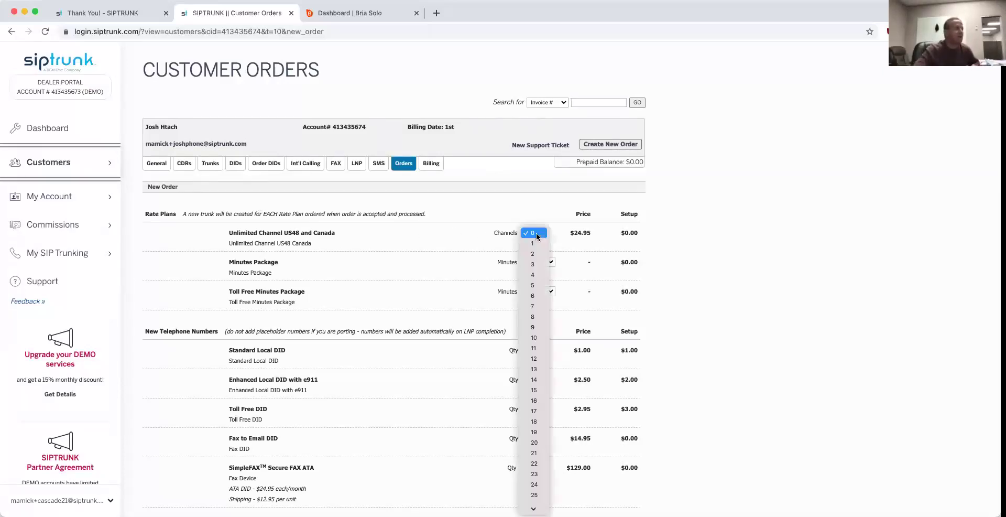
left_click(540, 297)
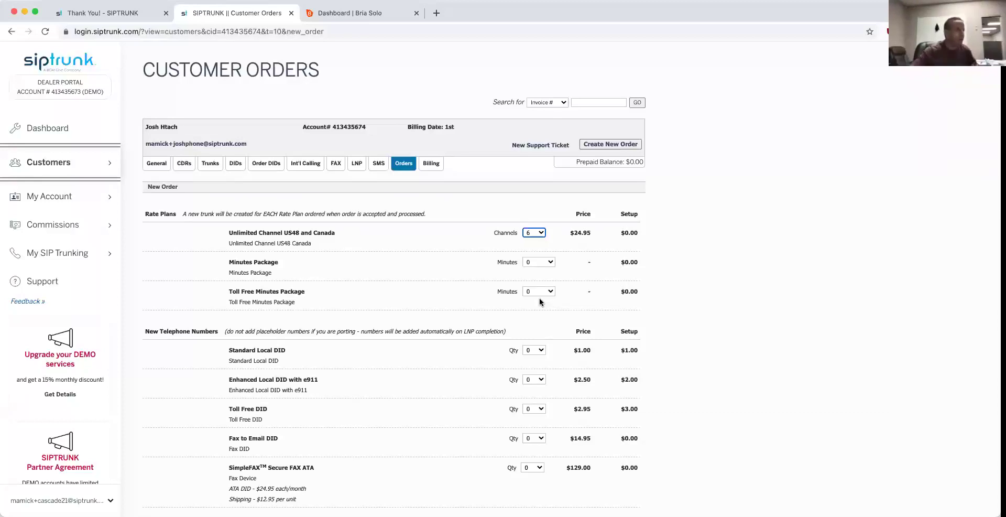
scroll(539, 302, "down", 1)
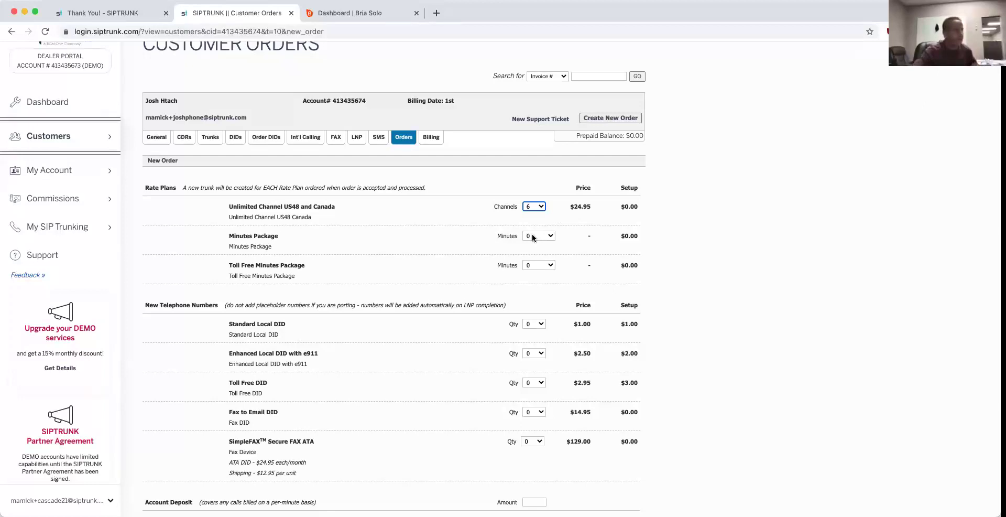
left_click(545, 265)
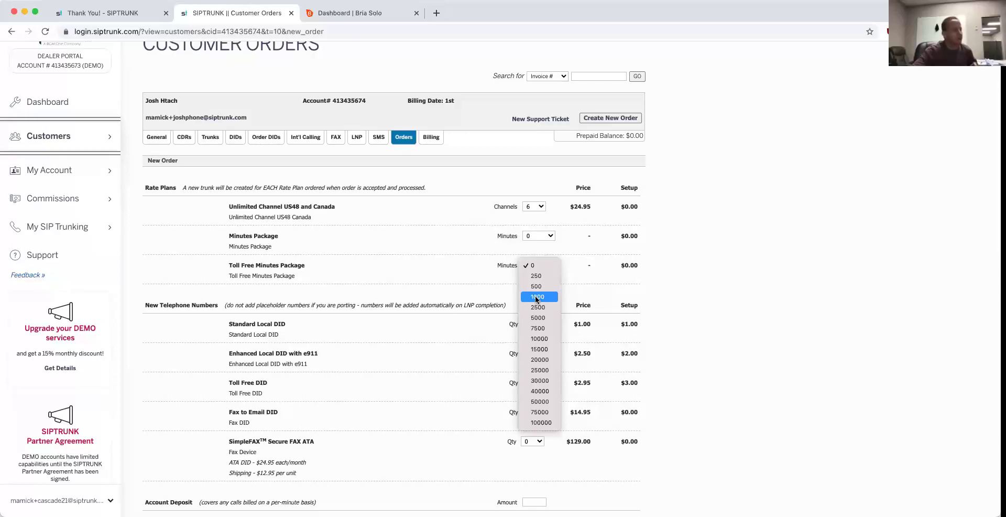
left_click(537, 296)
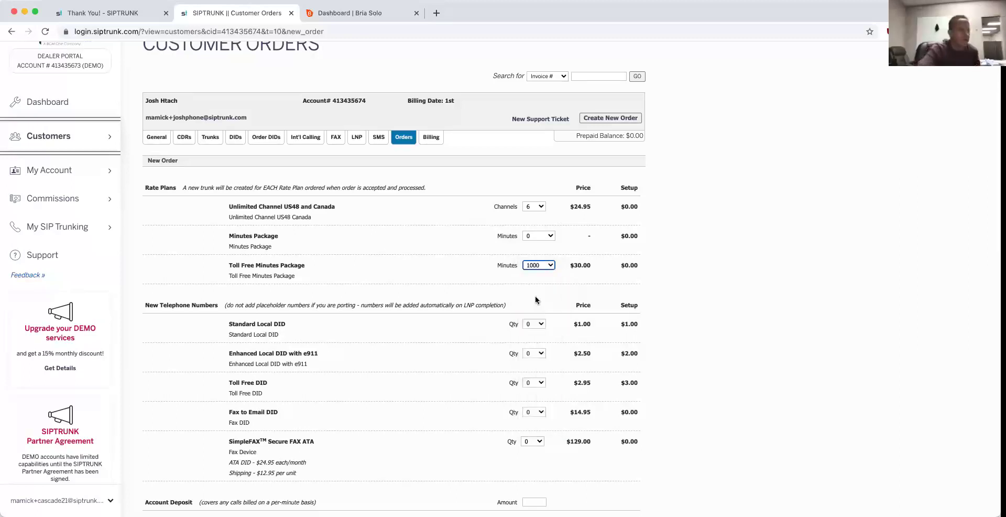
left_click(530, 324)
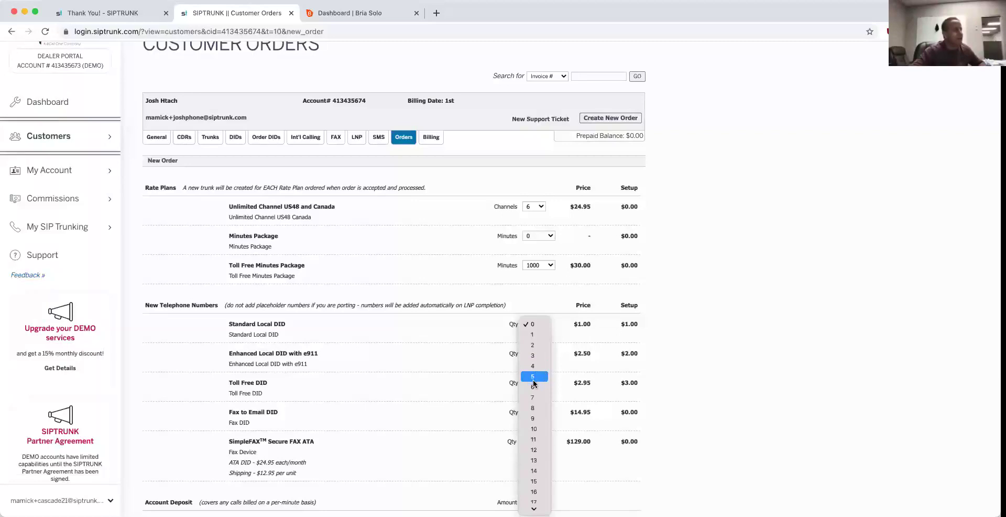
left_click(535, 428)
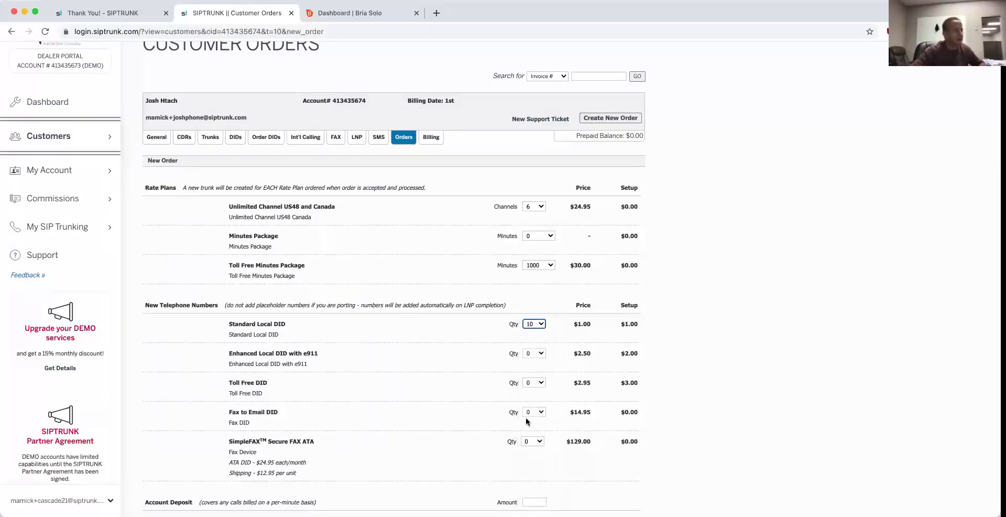
left_click(531, 357)
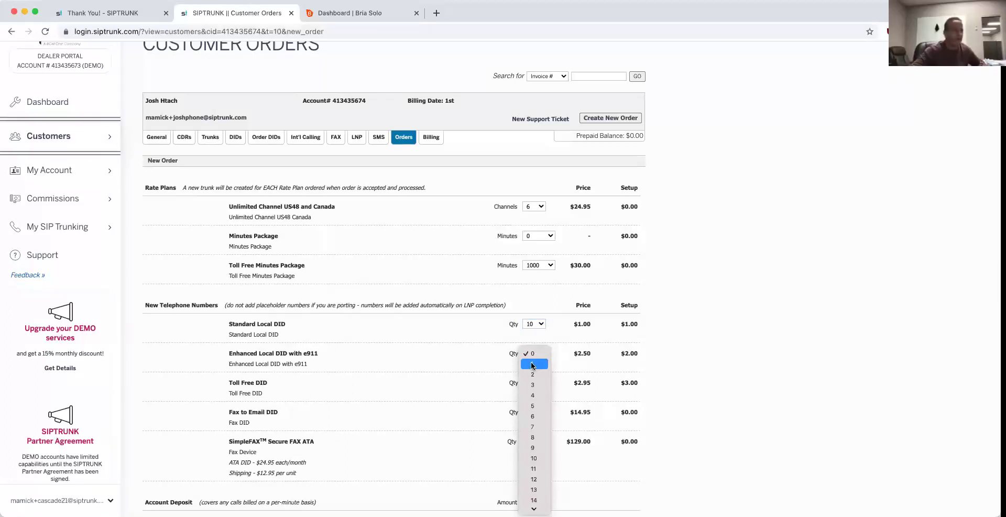
left_click(532, 364)
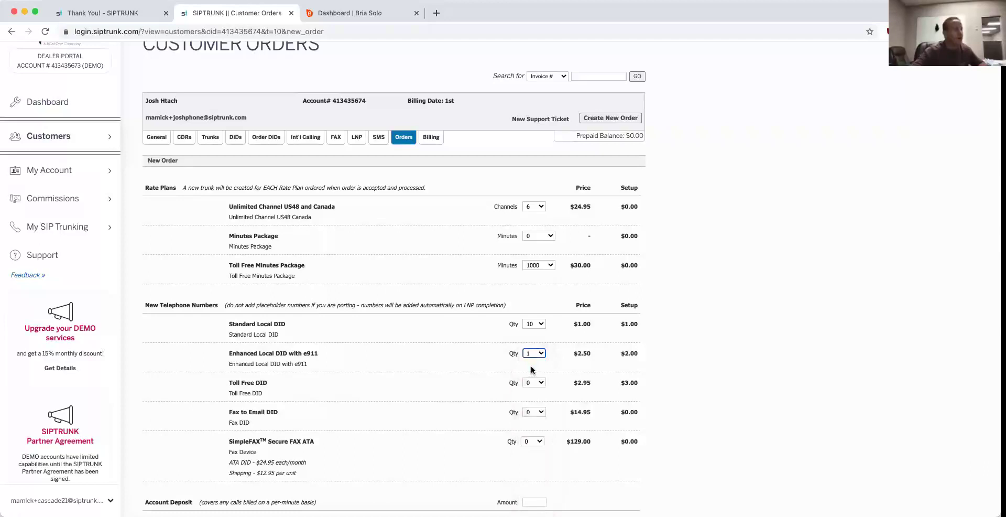
Step: Set Toll Free DID quantity to 1 and the Account Deposit Amount to 20
scroll(532, 370, "down", 2)
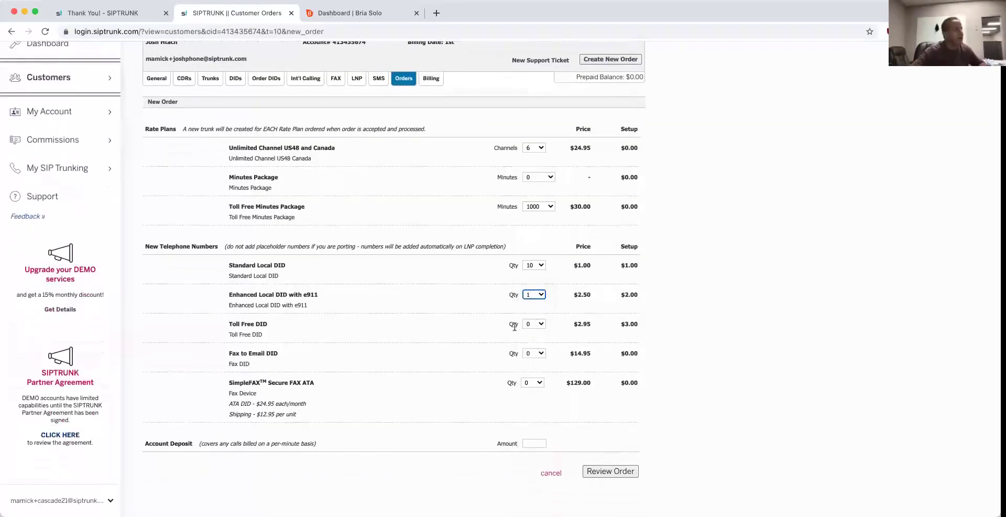
left_click(523, 324)
left_click(532, 335)
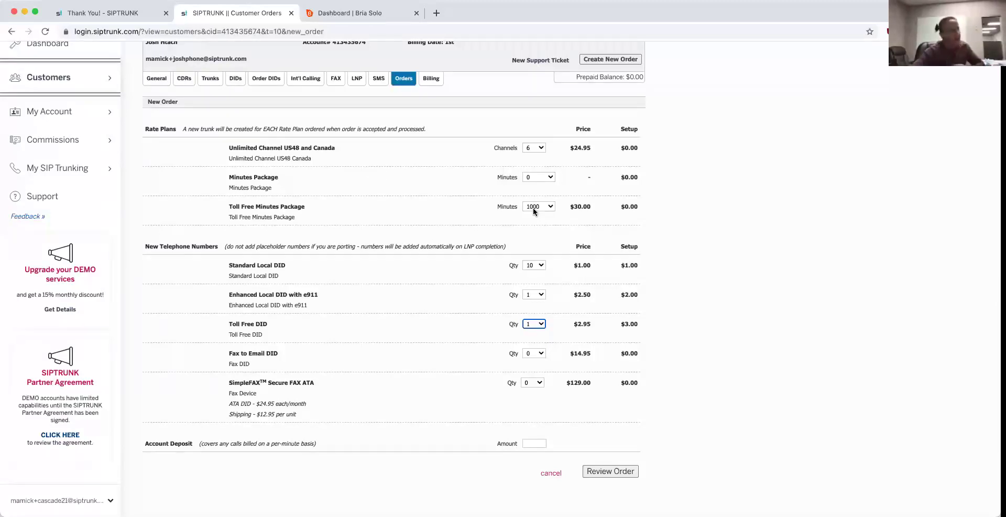
left_click(535, 443)
left_click(533, 474)
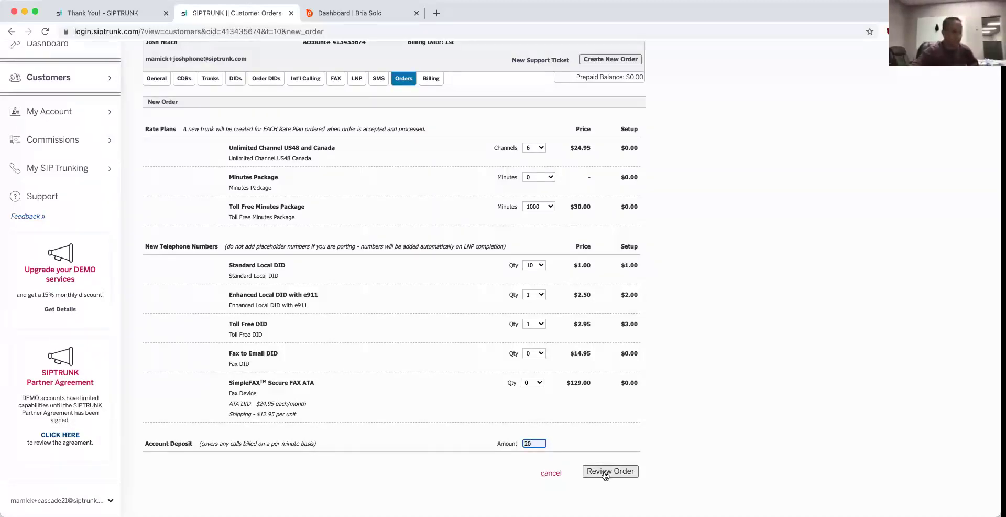
Step: Review the order summary showing $194.34 due, then go to the Partner Agreement page
left_click(606, 473)
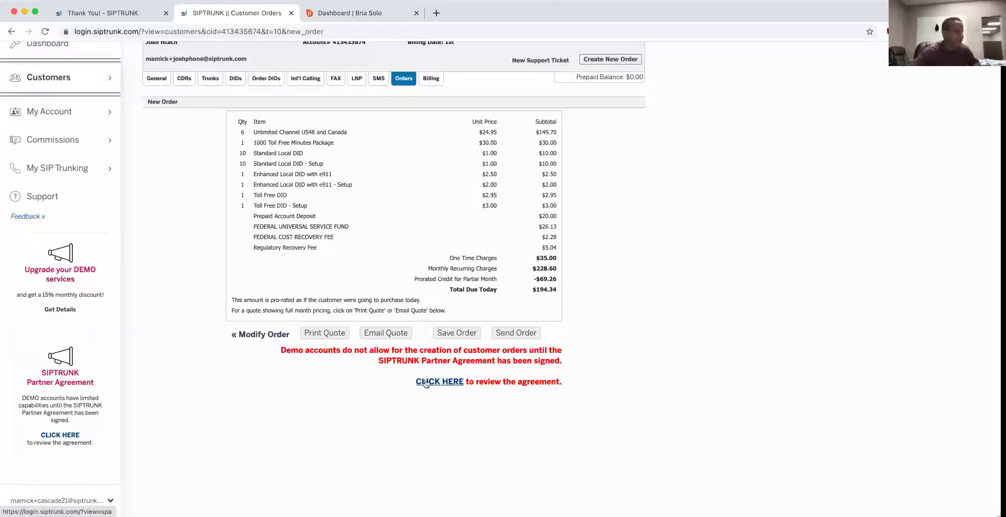
left_click(62, 437)
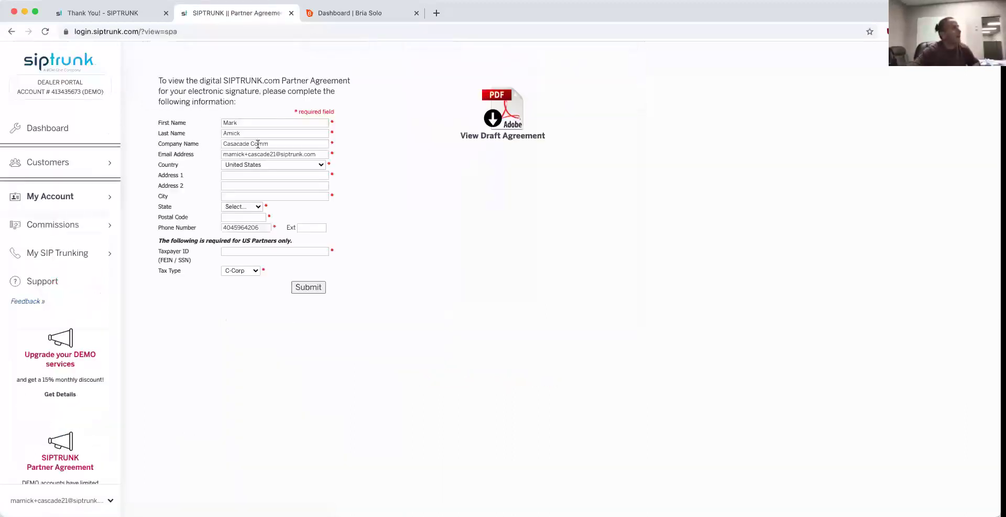
Step: Autofill the company address and replace the prefilled e-mail with the dealer's e-mail address
left_click(256, 174)
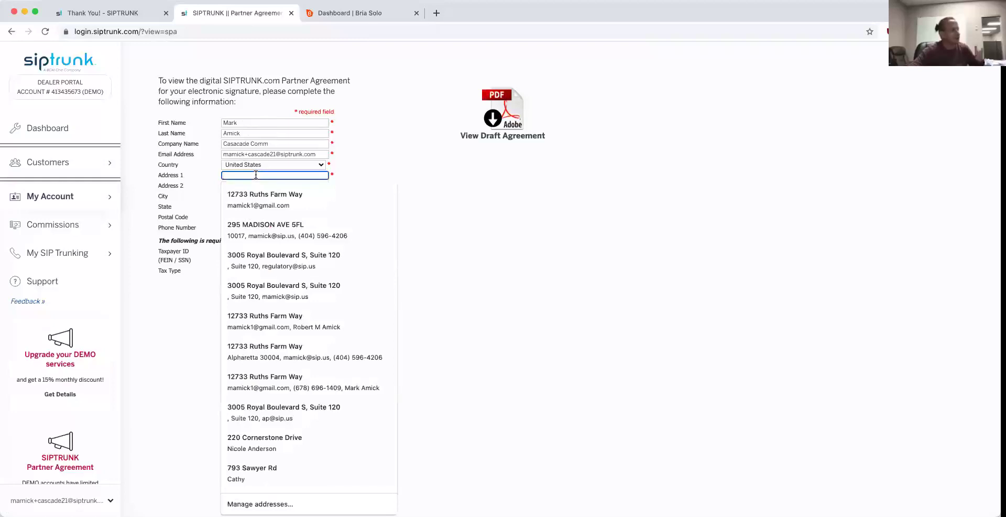
left_click(252, 257)
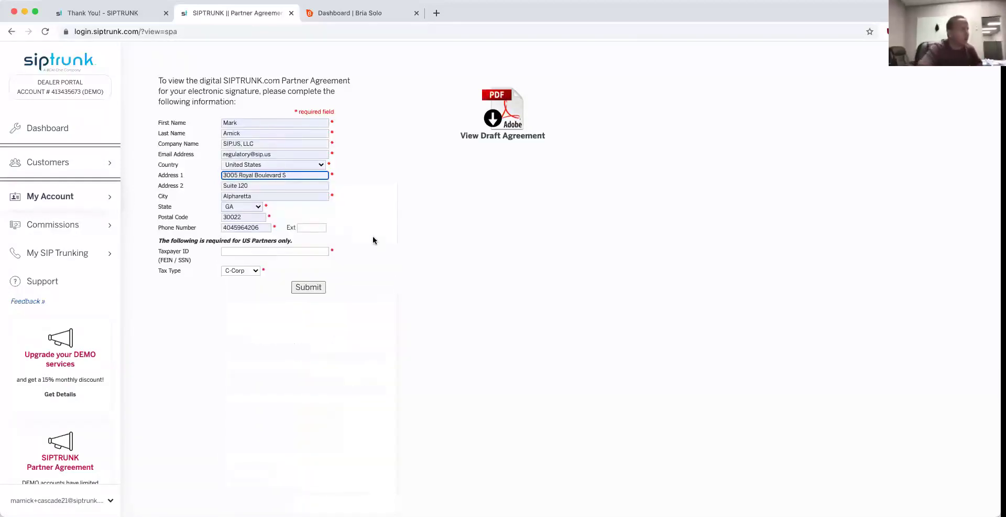
left_click_drag(283, 153, 216, 150)
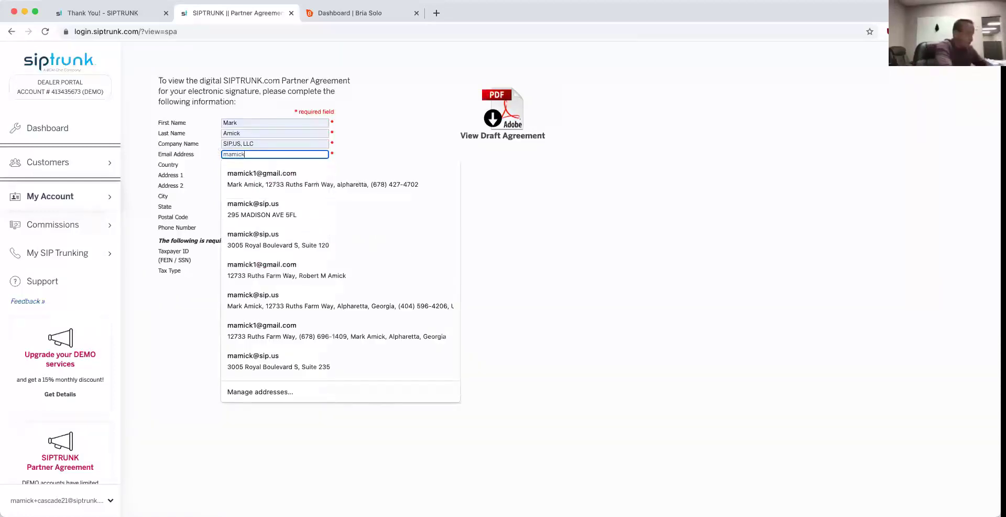
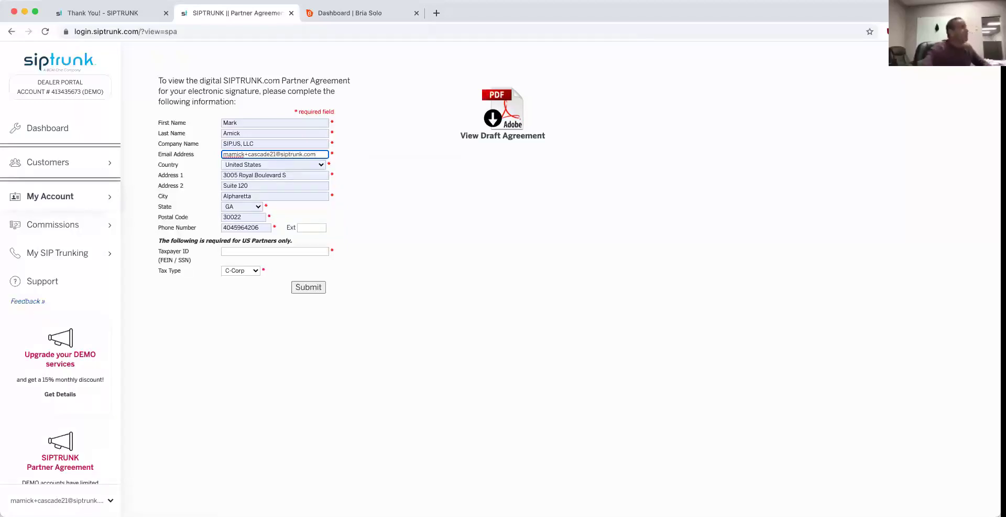
left_click(400, 202)
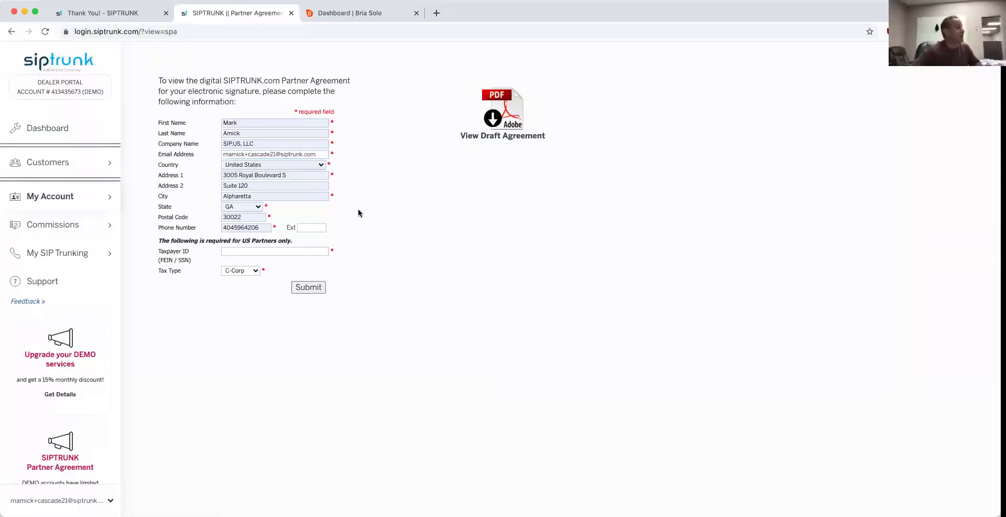
Step: Enter a taxpayer ID and set the tax type to Individual
left_click(250, 252)
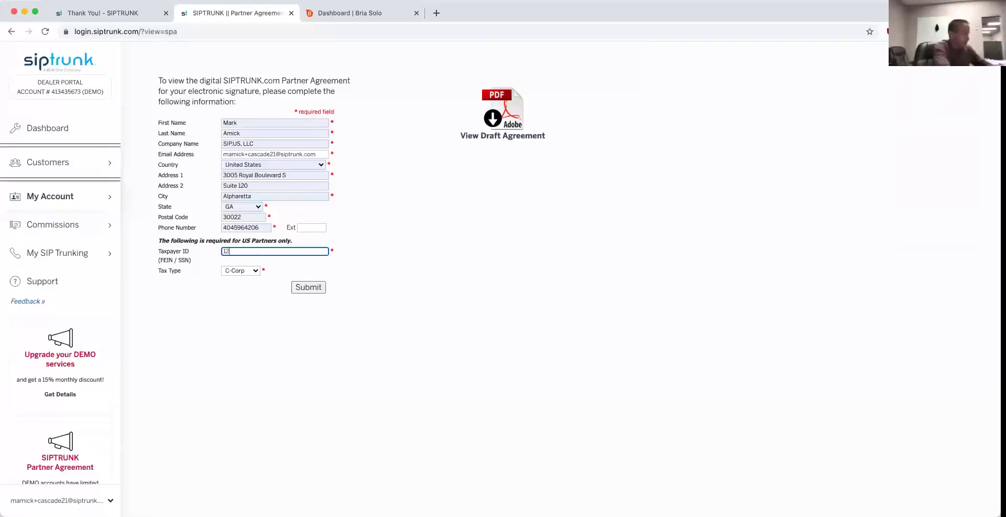
type("1234567")
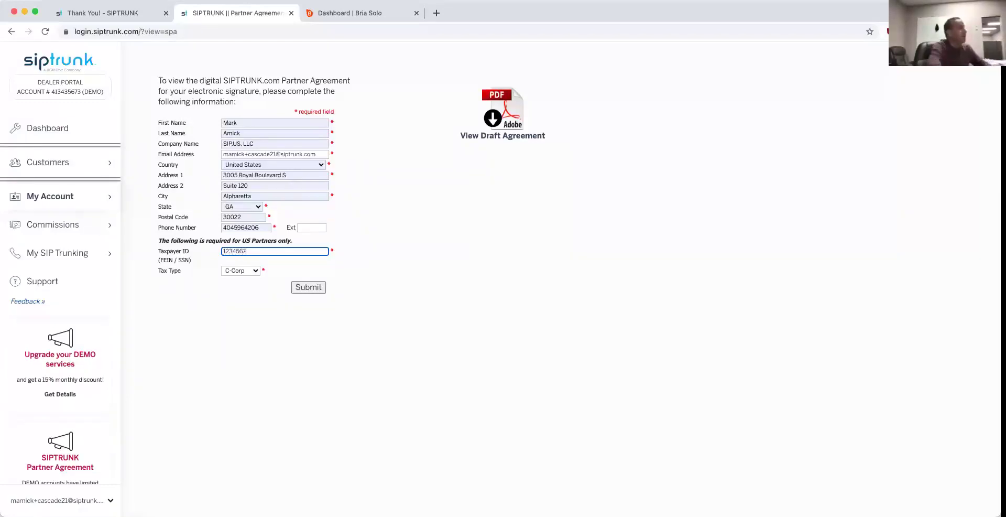
left_click(253, 271)
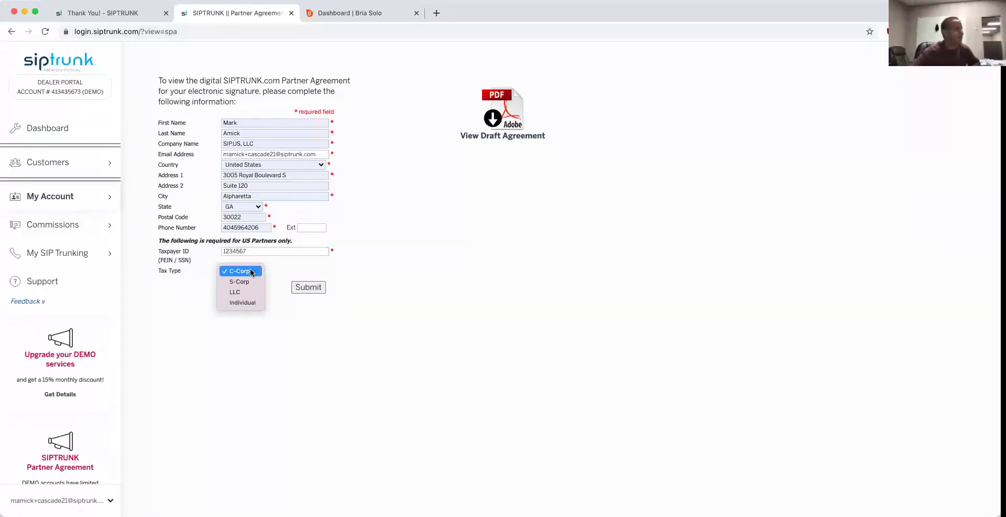
left_click(245, 303)
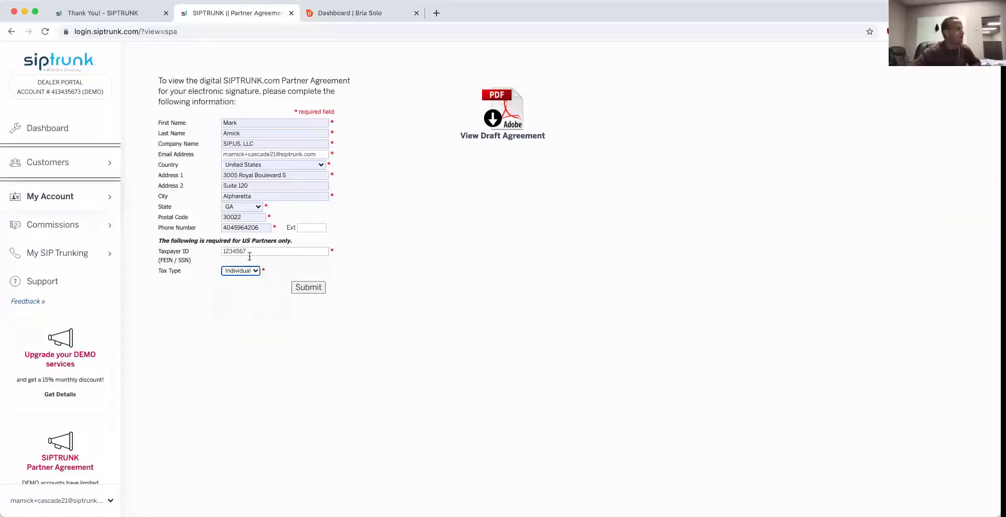
Step: Submit the partner details, resubmitting once the address is corrected
left_click(309, 288)
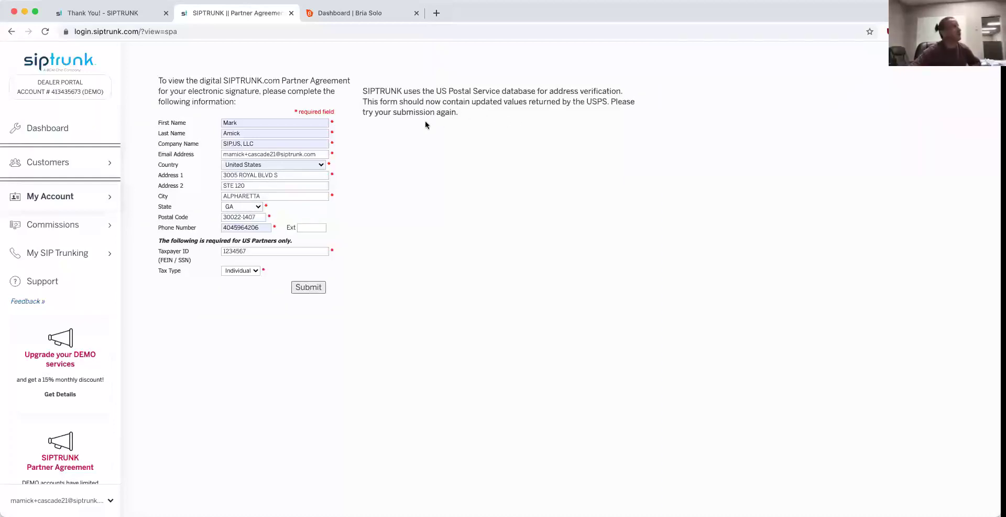
left_click(311, 290)
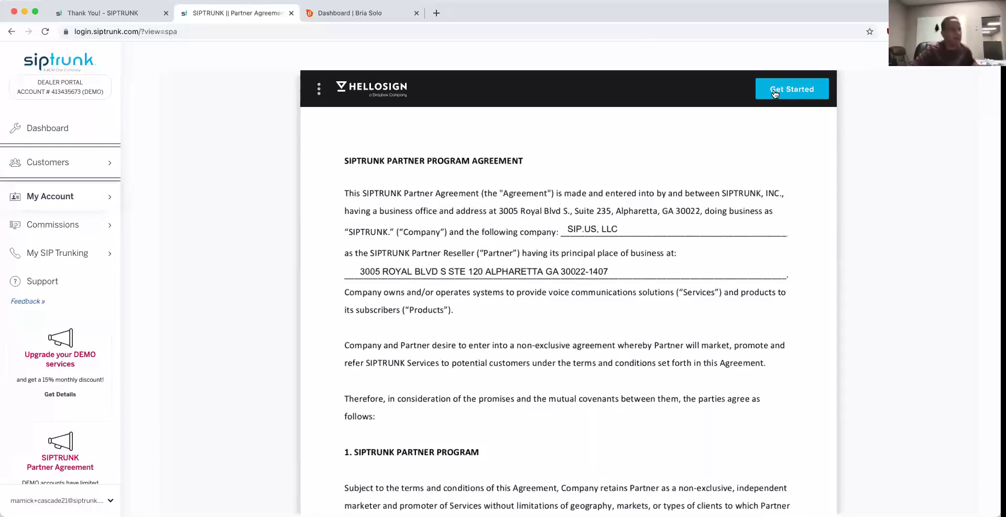
Step: Sign the agreement with title 'Pres' and a typed signature, then agree to the terms
left_click(774, 93)
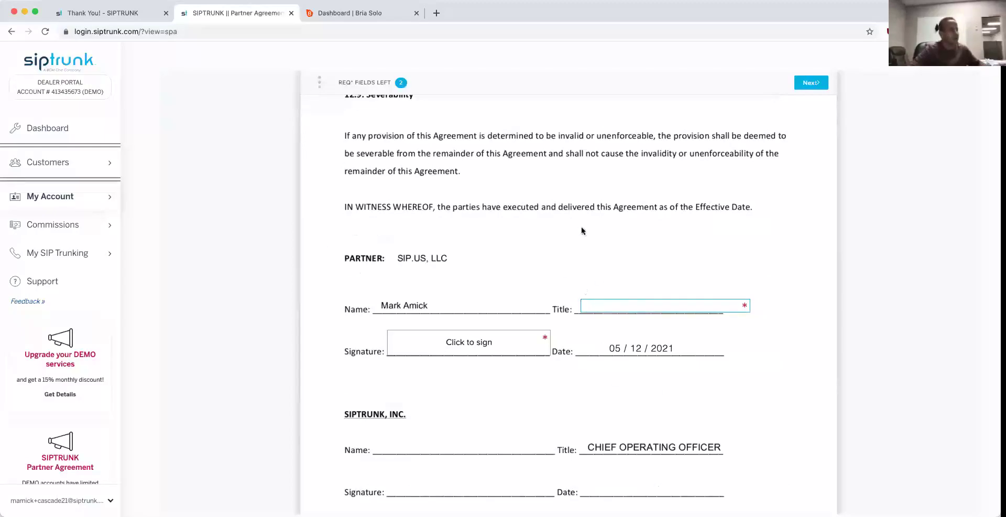
scroll(580, 226, "up", 1)
left_click(640, 317)
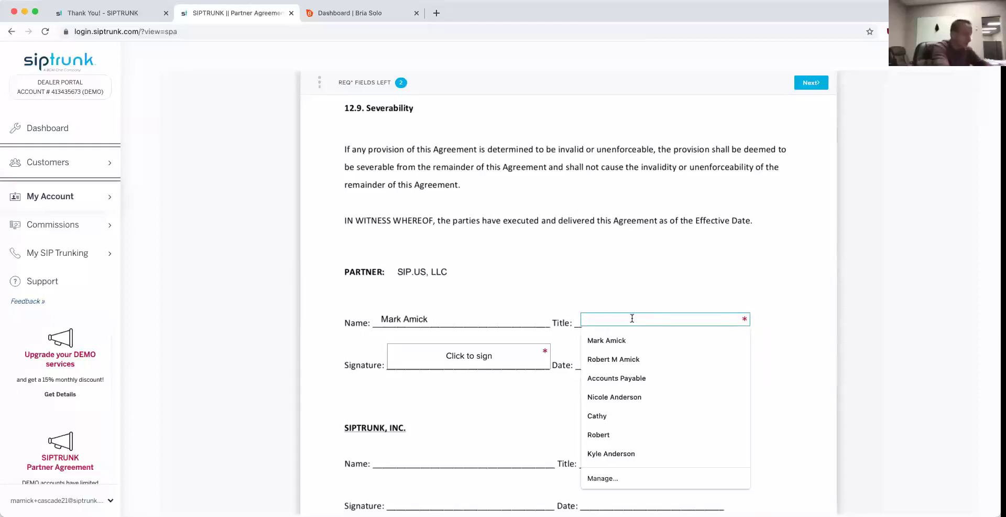
type("Pres")
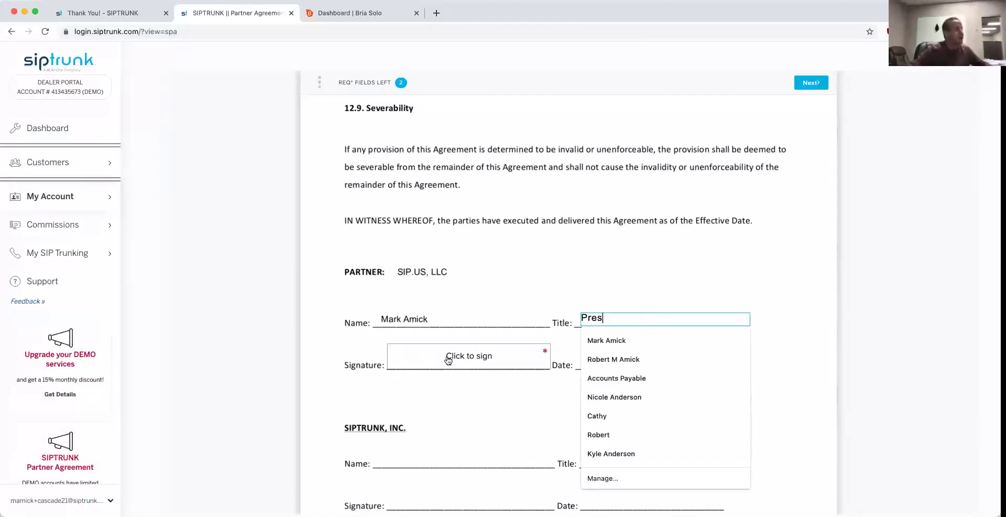
left_click(448, 360)
left_click(398, 238)
left_click(730, 404)
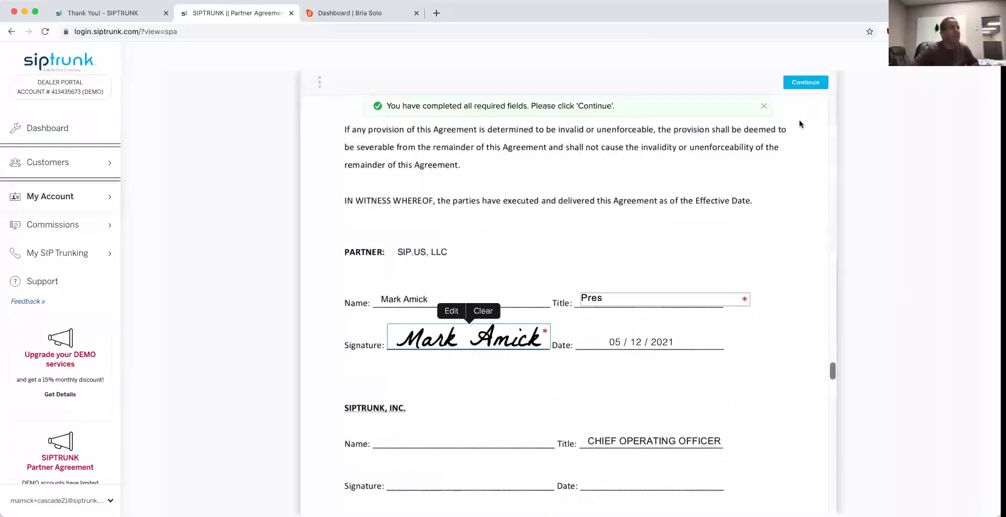
left_click(805, 83)
left_click(784, 111)
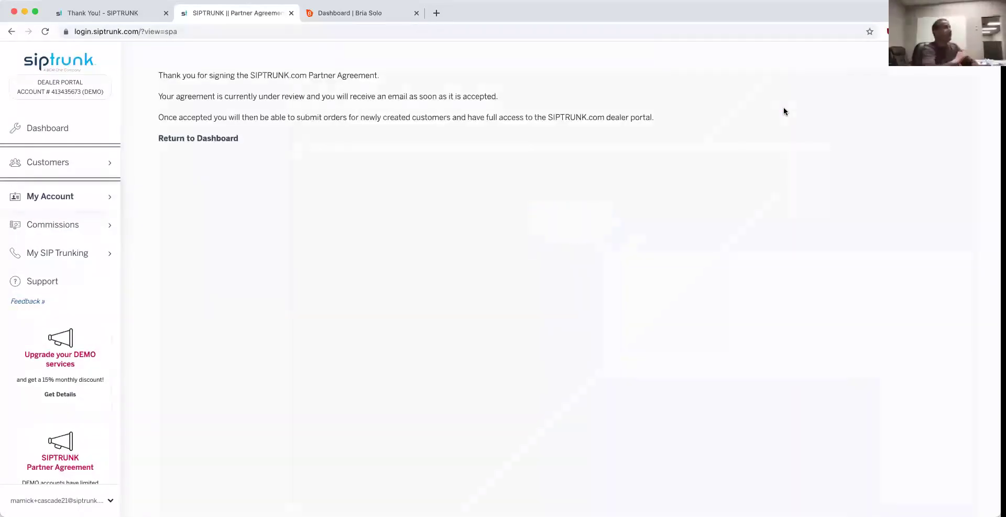
Step: Return to the dealer portal dashboard
left_click(188, 140)
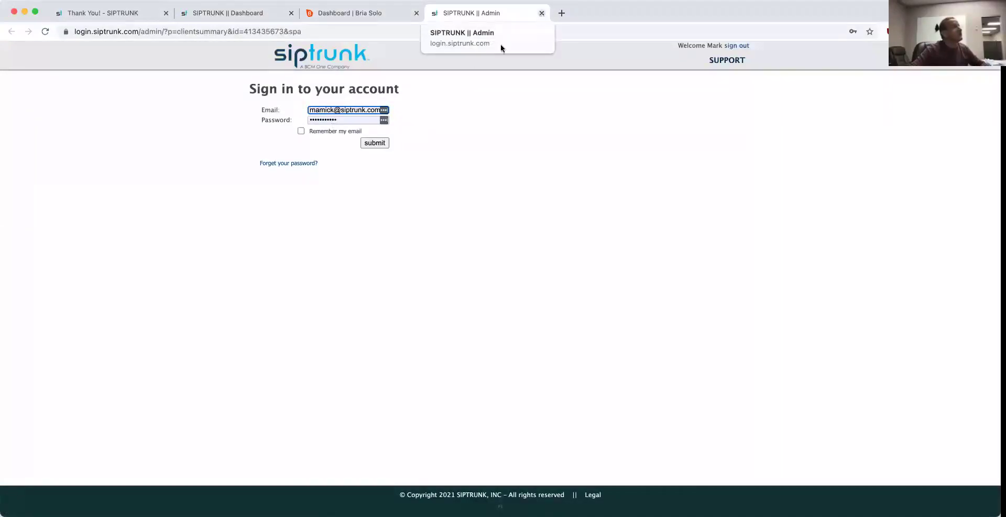
Step: Sign in to the admin portal and fill the SIPTRUNK signer's name from saved entries
left_click(378, 144)
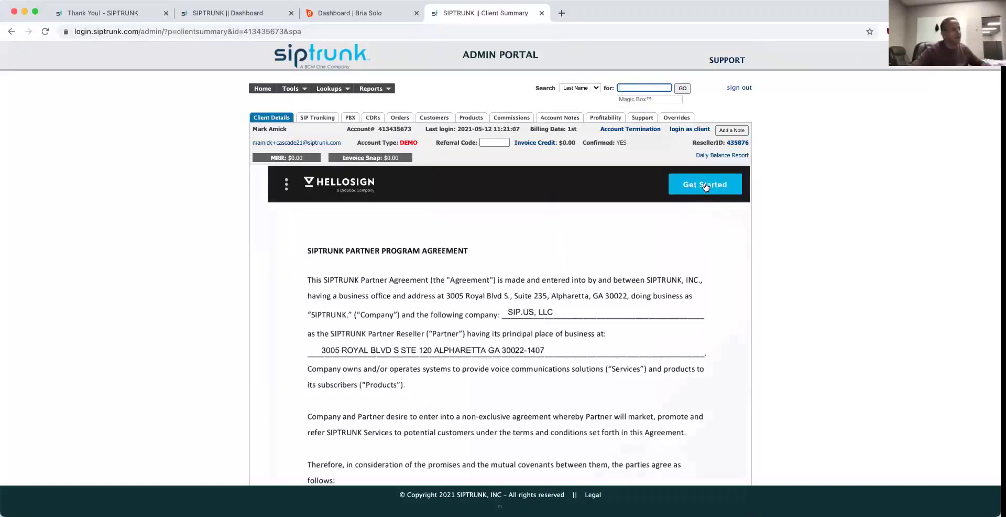
left_click(708, 191)
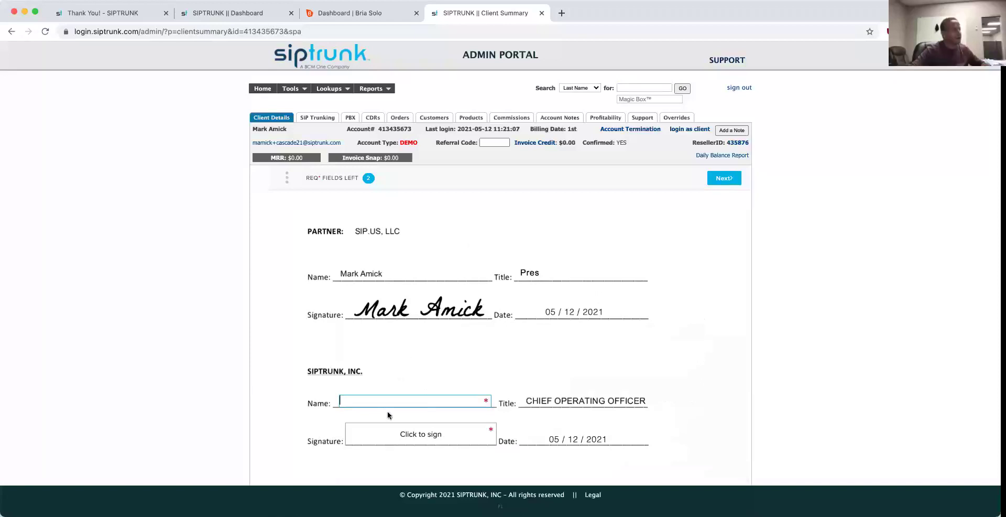
left_click(388, 401)
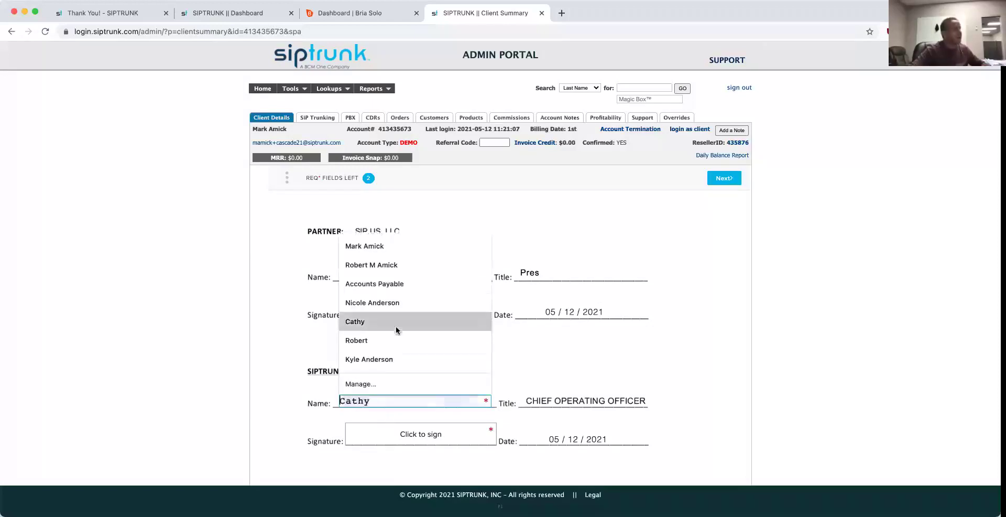
left_click(386, 250)
Step: Insert a typed signature using the signer's full name and agree to finalize the countersignature
left_click(406, 435)
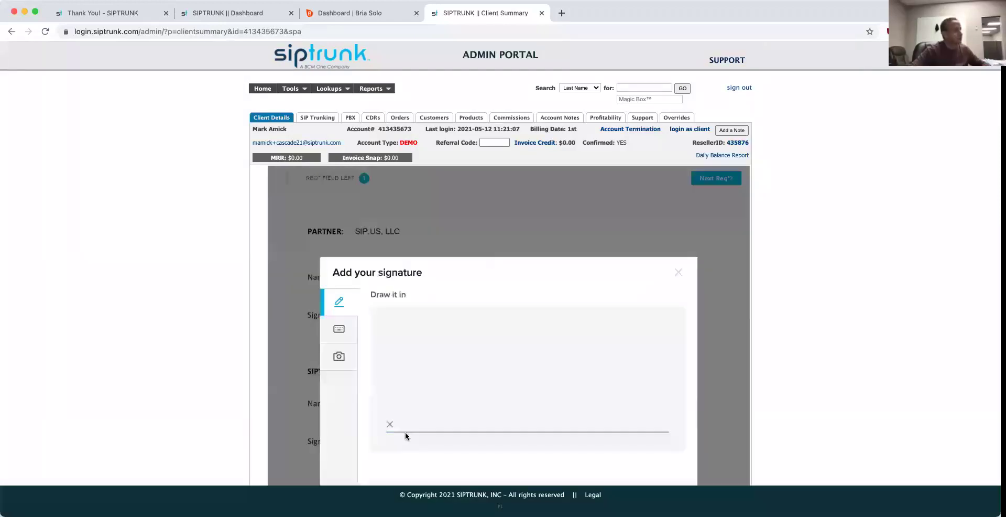
left_click(339, 329)
double_click(487, 349)
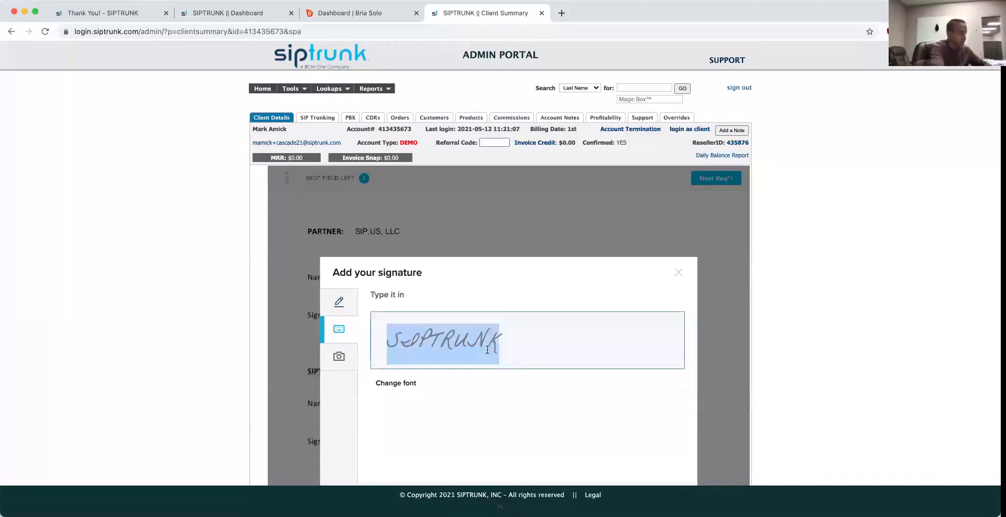
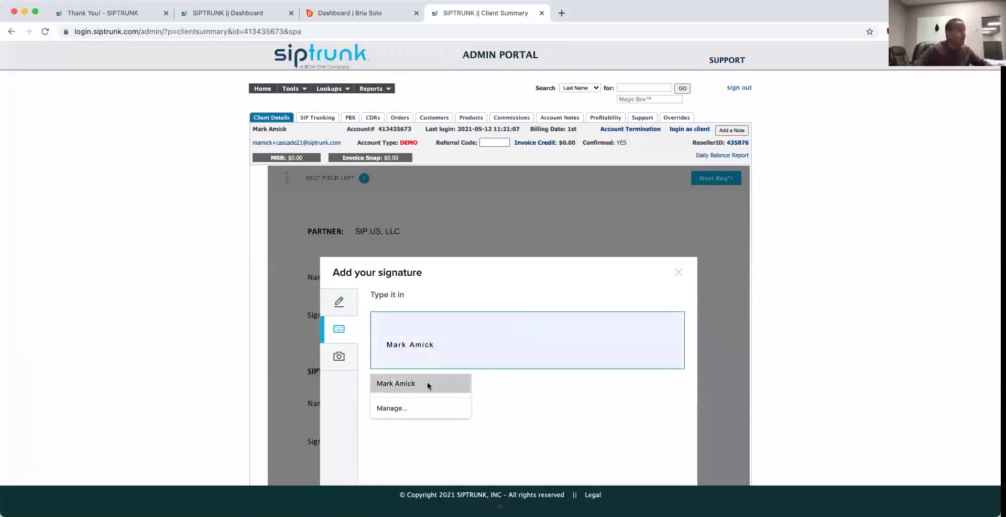
left_click(426, 383)
scroll(603, 427, "down", 2)
left_click(674, 450)
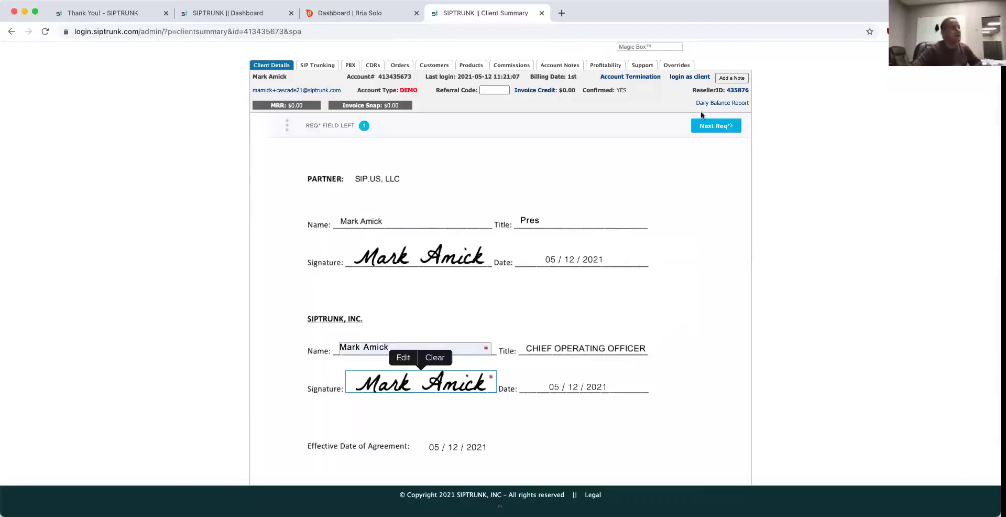
left_click(706, 158)
left_click(691, 187)
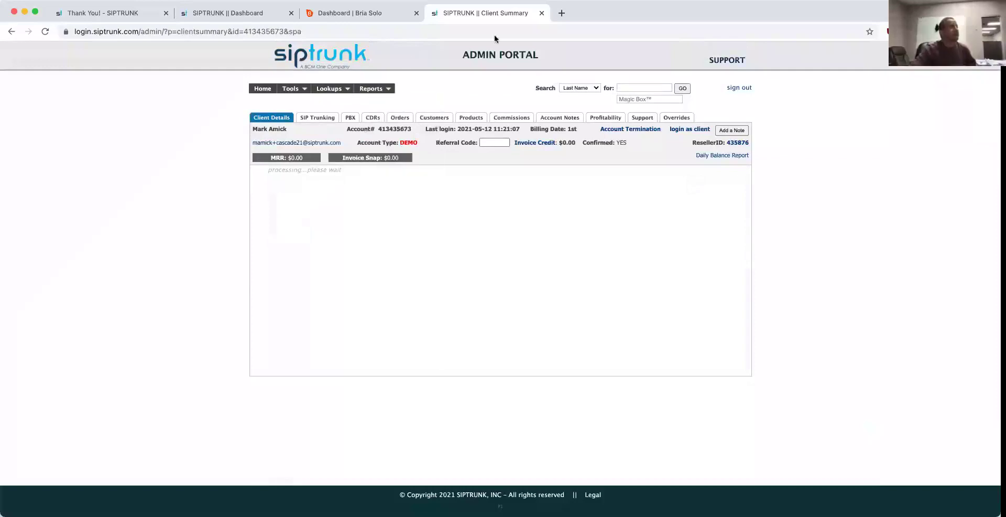
Step: Close the admin tab and reload the dealer dashboard to get full access
left_click(541, 13)
left_click(102, 13)
left_click(222, 14)
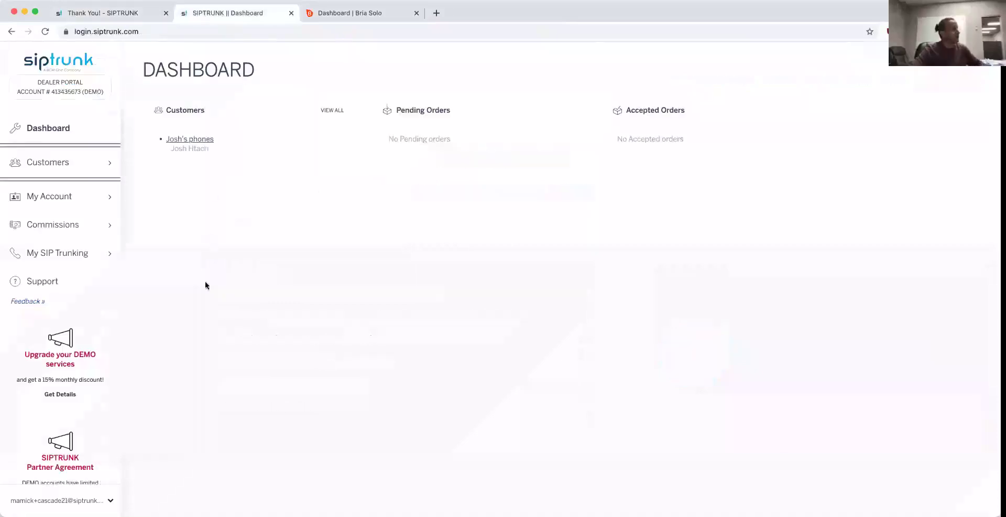
left_click(45, 31)
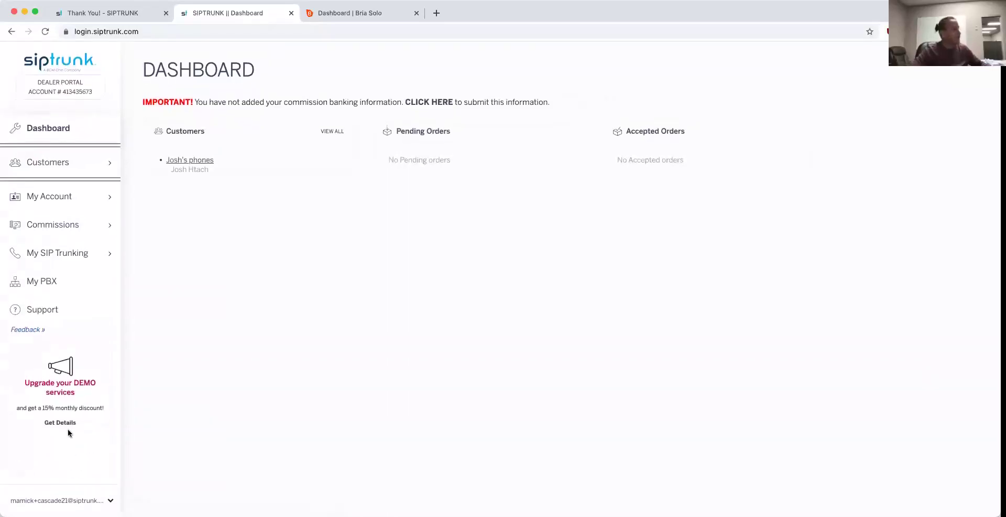
Step: Start a new order from the customer's profile and bring up the channel quantity options
mouse_move(109, 168)
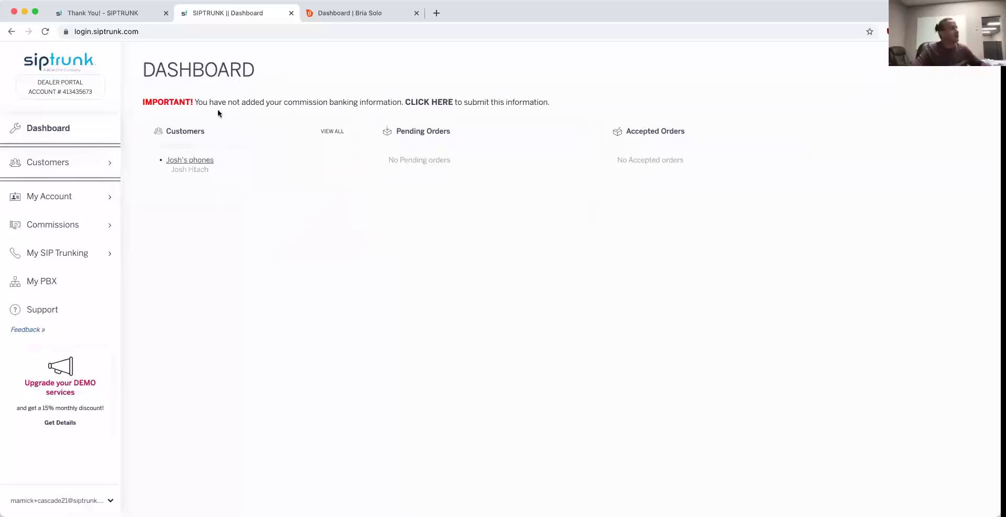
left_click(192, 163)
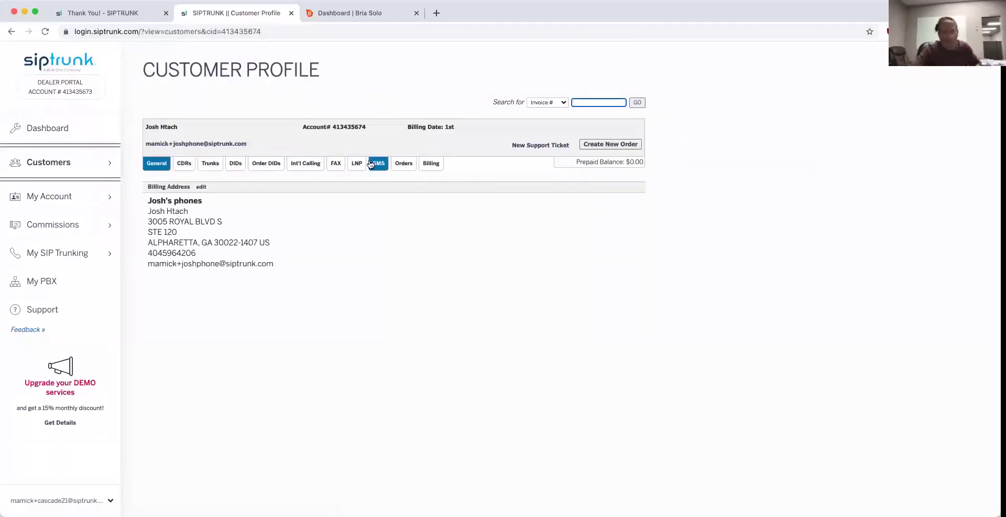
left_click(621, 146)
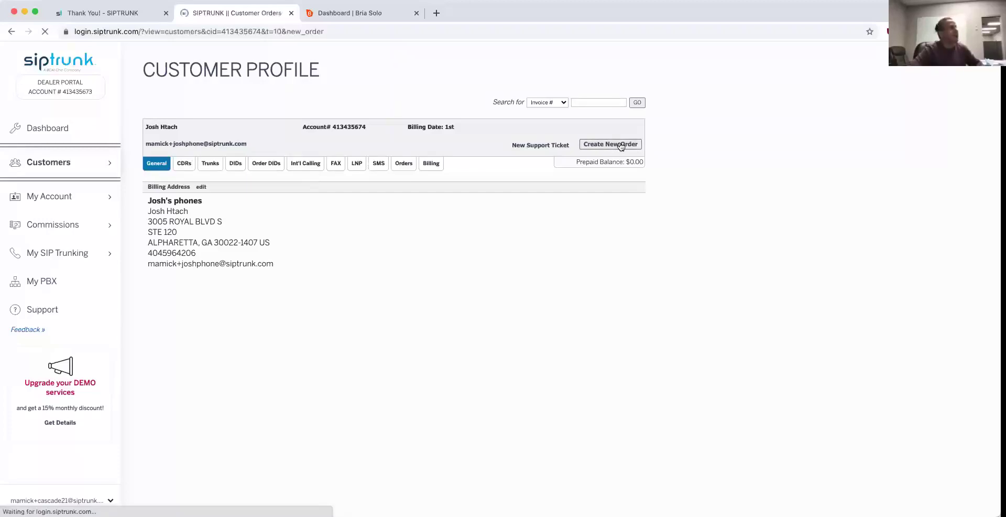
left_click(537, 233)
Step: Set 6 channels, 1000 toll-free minutes, 7 standard local DIDs, 1 e911 DID and 1 toll-free DID
left_click(532, 295)
left_click(551, 292)
left_click(545, 324)
left_click(534, 350)
left_click(534, 424)
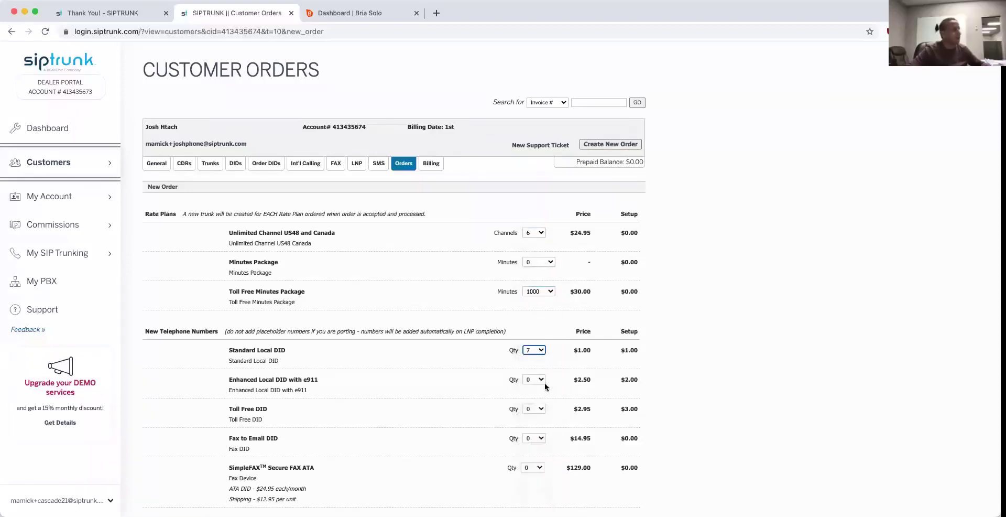
left_click(541, 382)
left_click(538, 392)
left_click(536, 408)
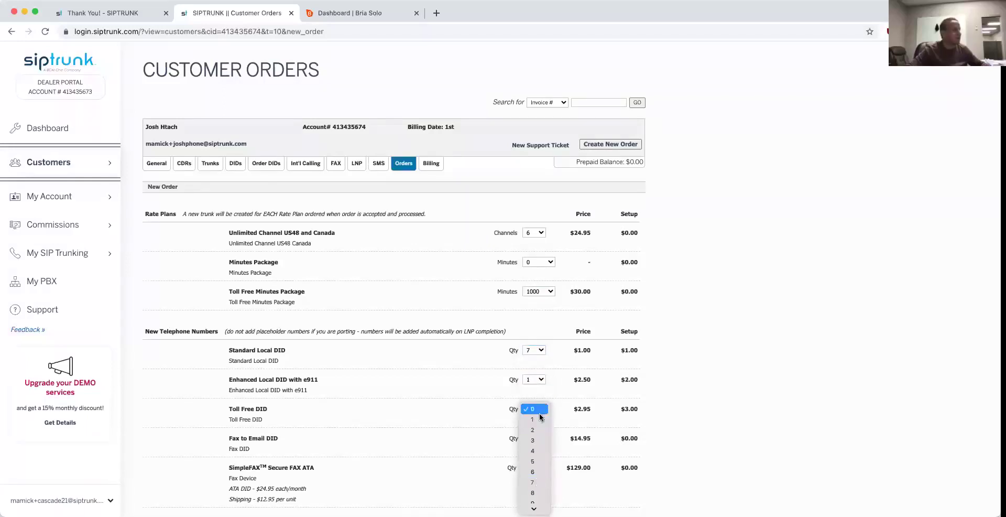
left_click(540, 419)
Step: Enter a 20 account deposit, review the order, and send it for customer approval
scroll(533, 419, "down", 2)
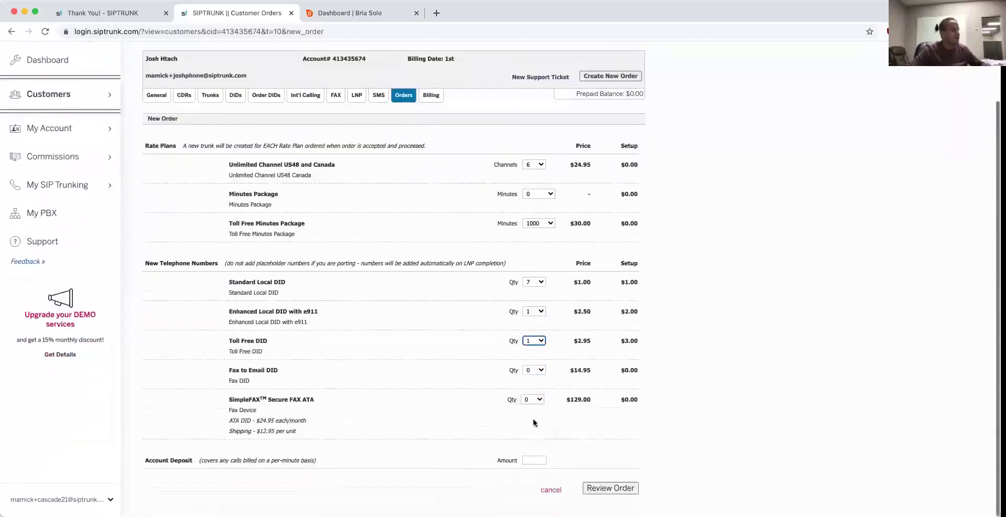
left_click(535, 459)
type("20")
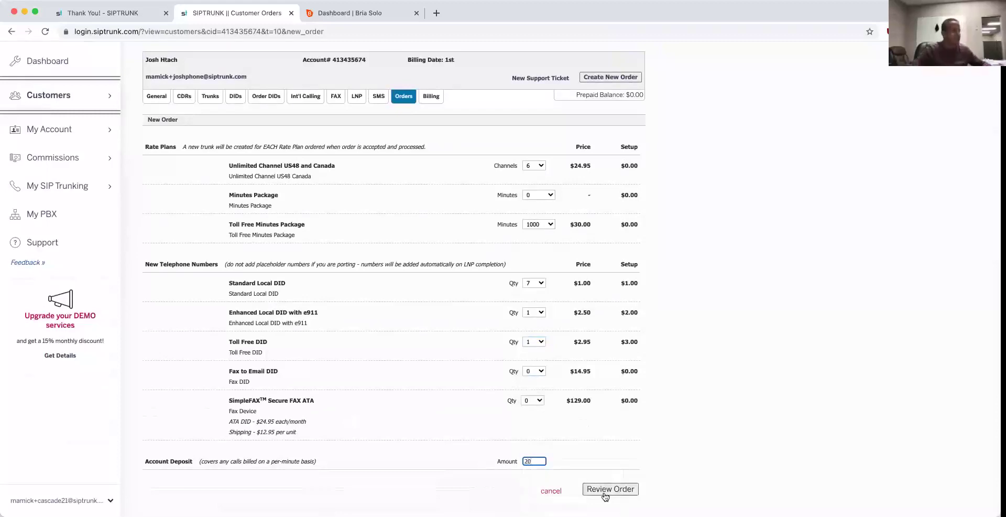
left_click(606, 489)
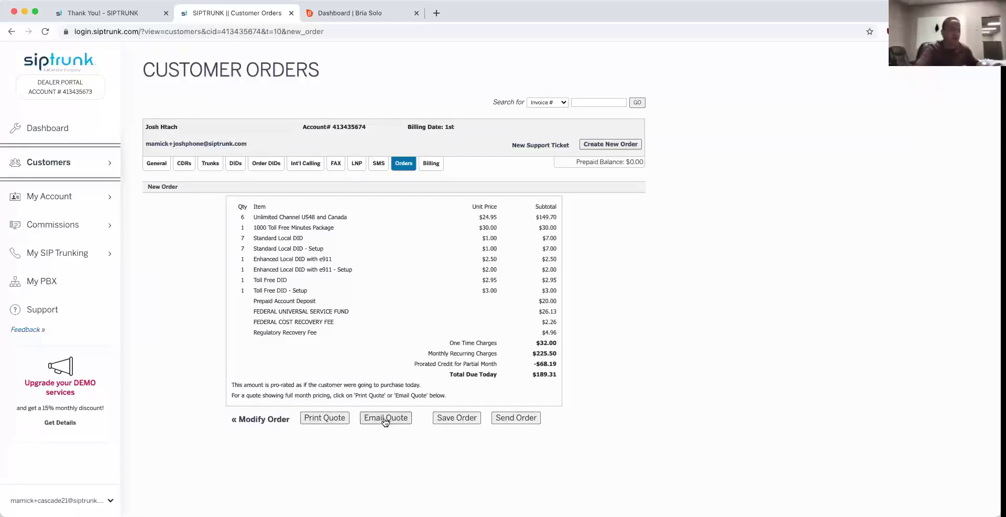
left_click(517, 418)
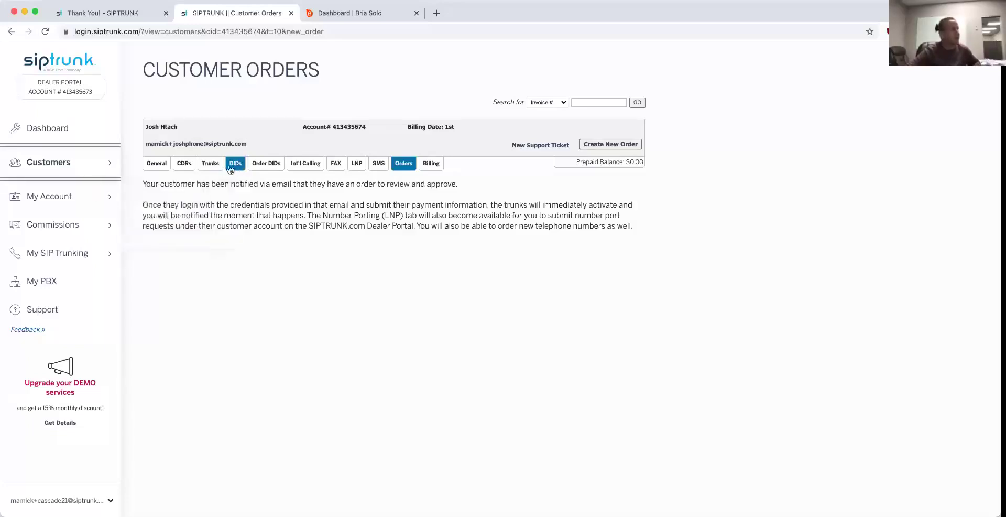
Step: View the customer's DIDs, which shows no active telephone numbers yet
left_click(236, 170)
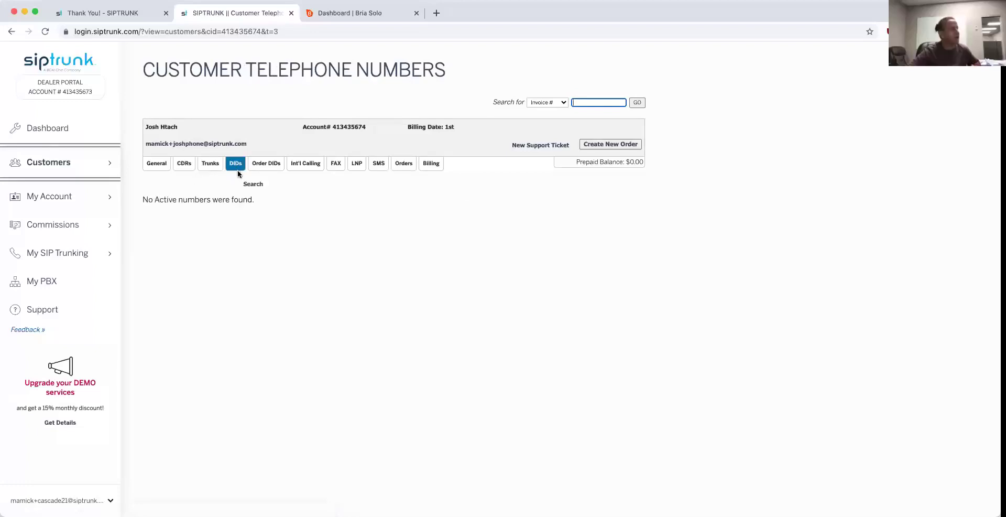
Step: Search for available local numbers in Florida, area code 407
left_click(259, 167)
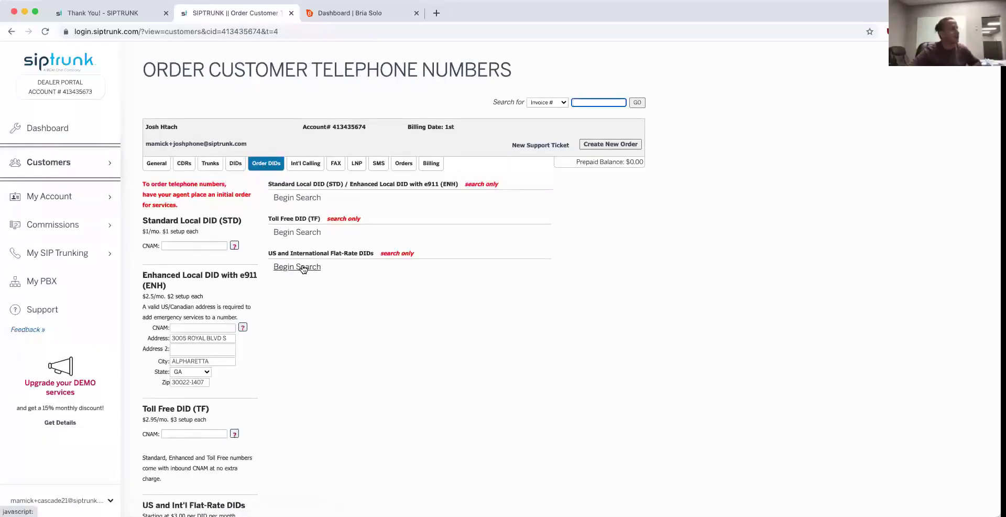
left_click(296, 198)
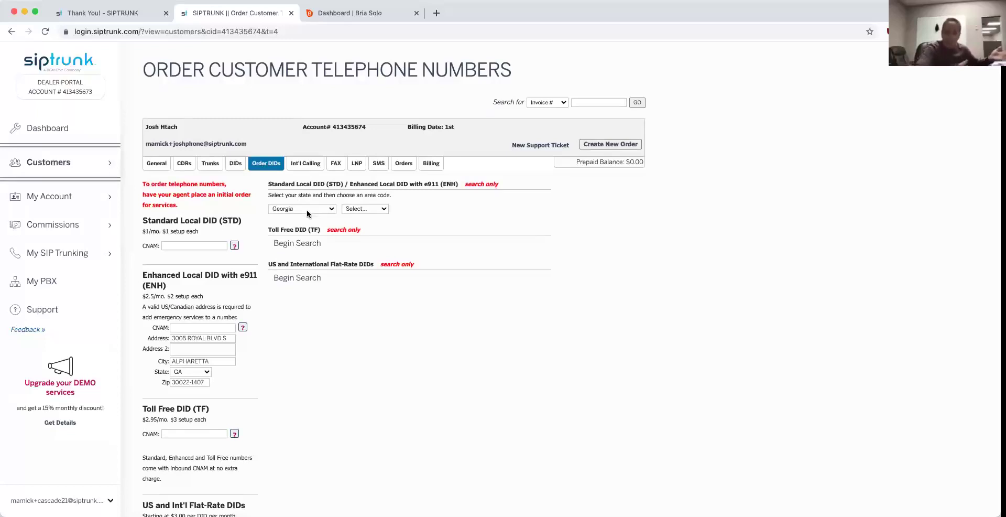
left_click(307, 209)
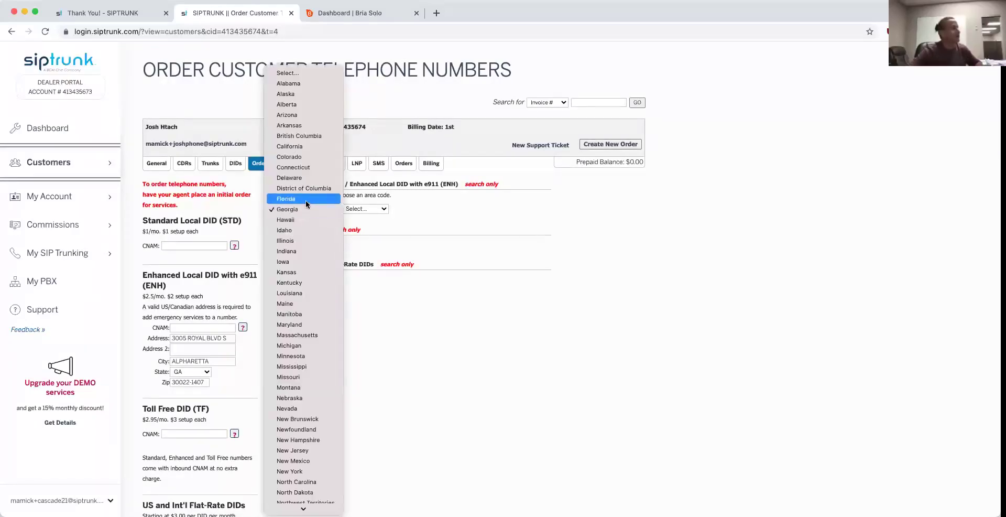
left_click(306, 200)
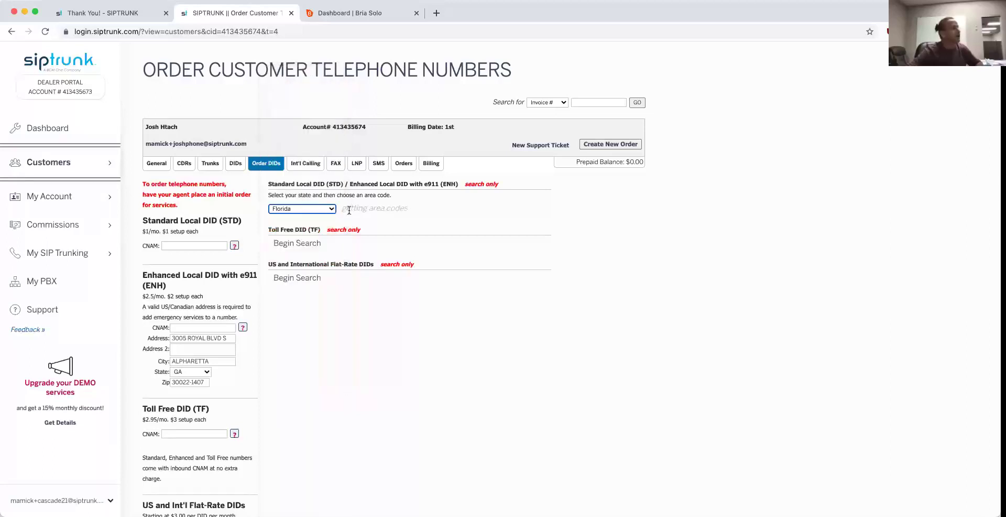
left_click(351, 210)
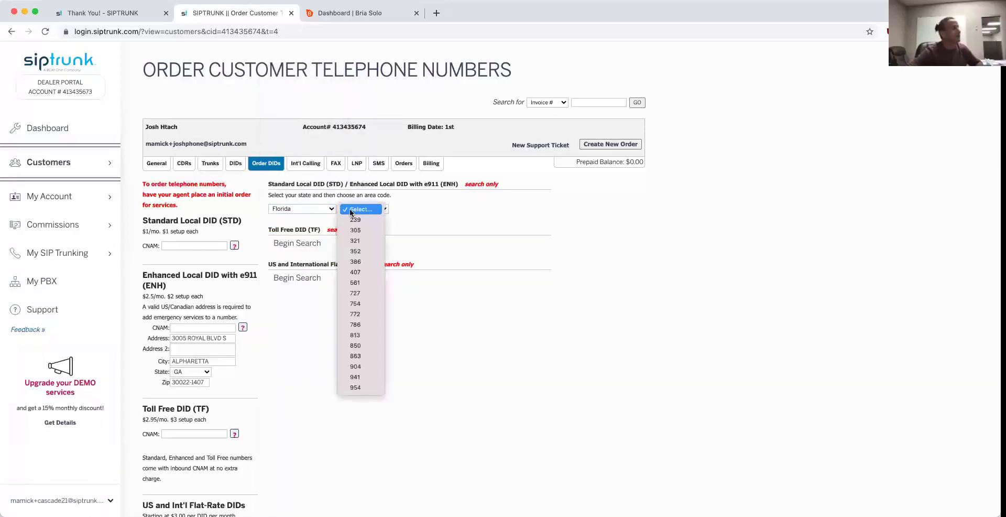
left_click(348, 271)
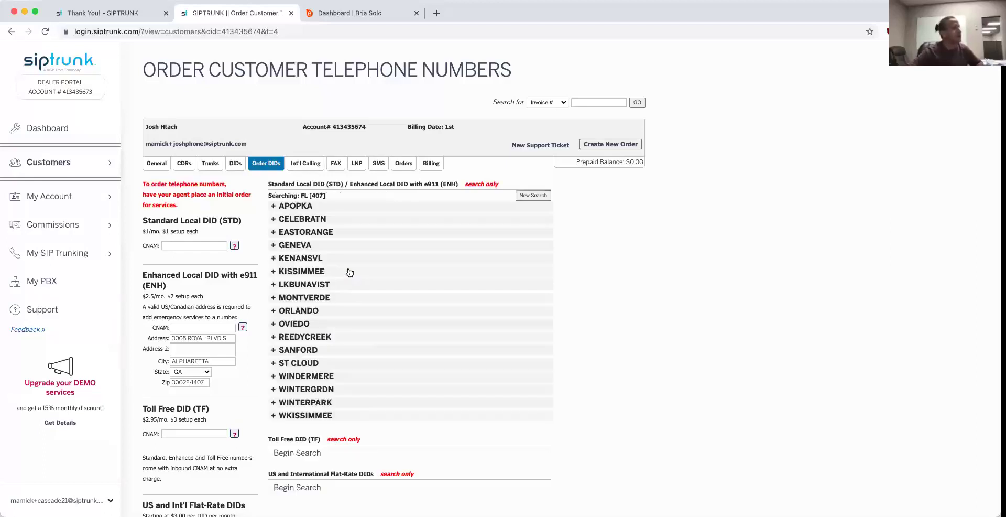
Step: Expand the ORLANDO rate center and set its first number to Standard instead of Enhanced
left_click(275, 310)
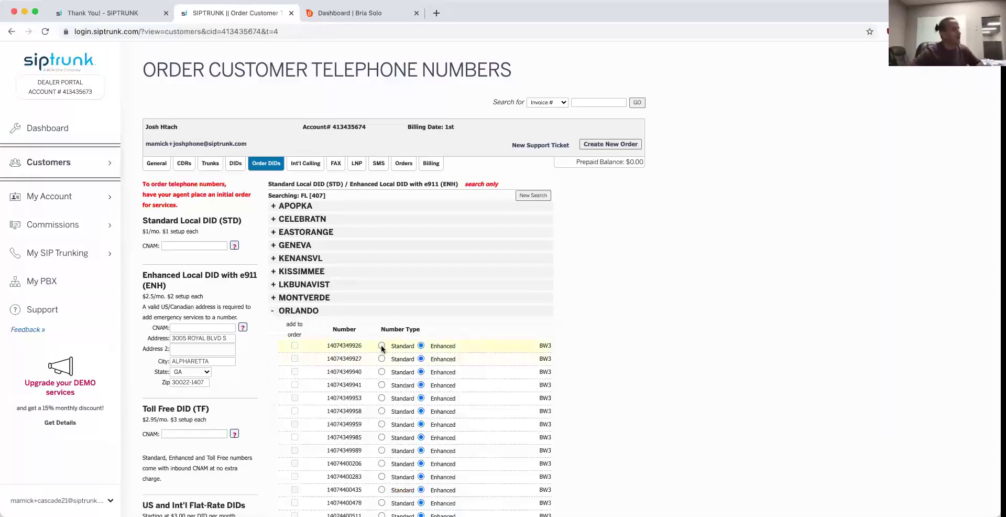
left_click(381, 345)
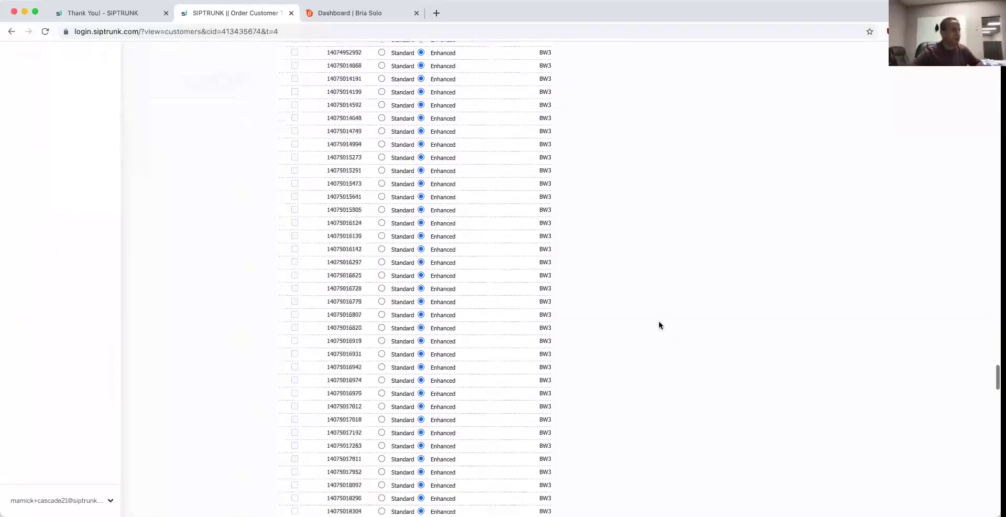
scroll(659, 321, "down", 20)
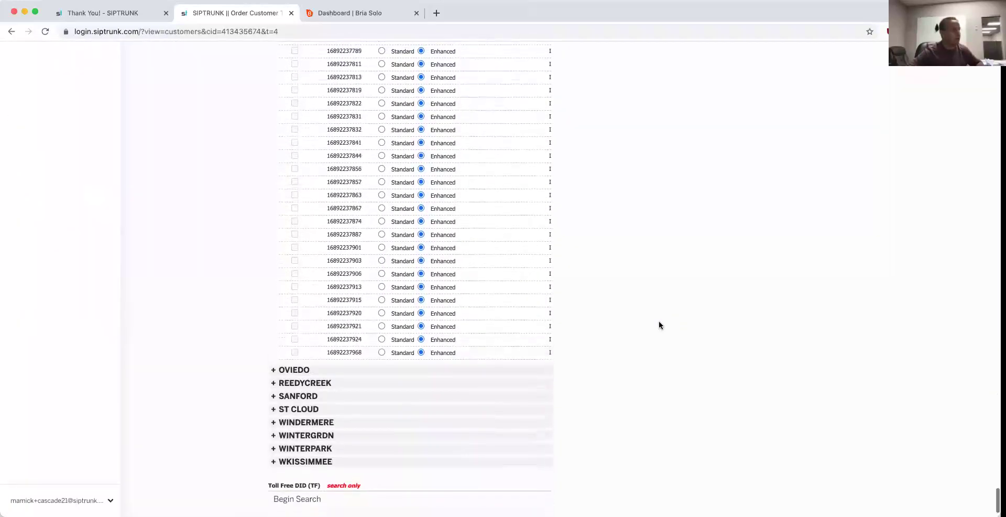
scroll(658, 321, "up", 20)
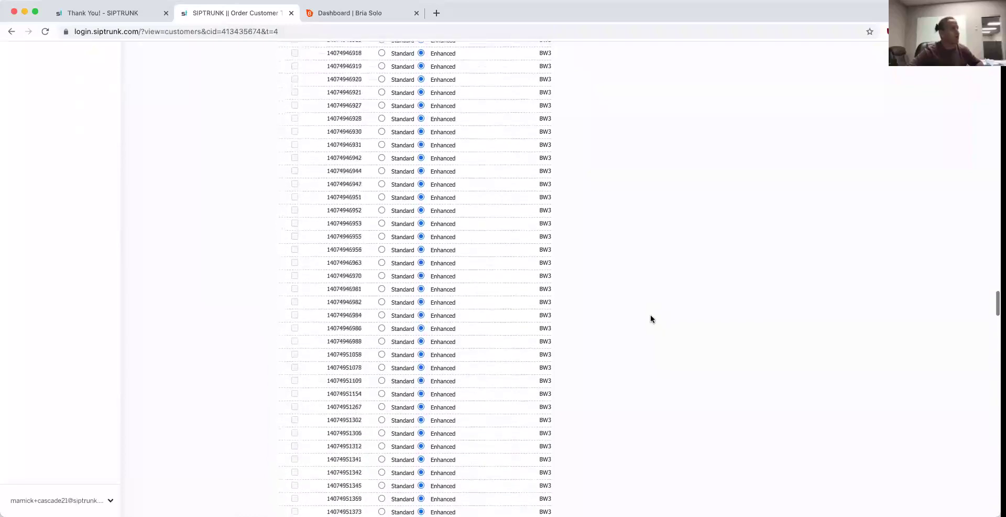
scroll(650, 316, "up", 20)
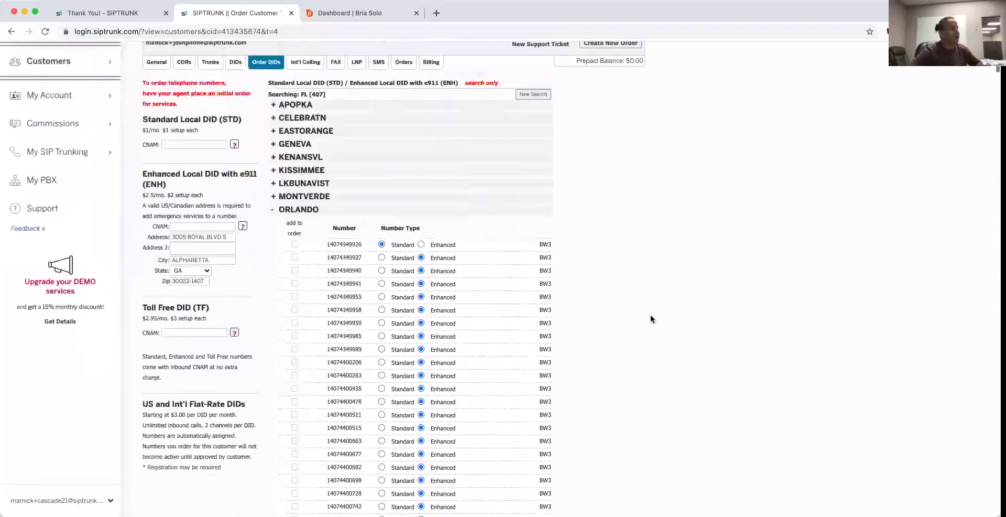
scroll(649, 318, "up", 3)
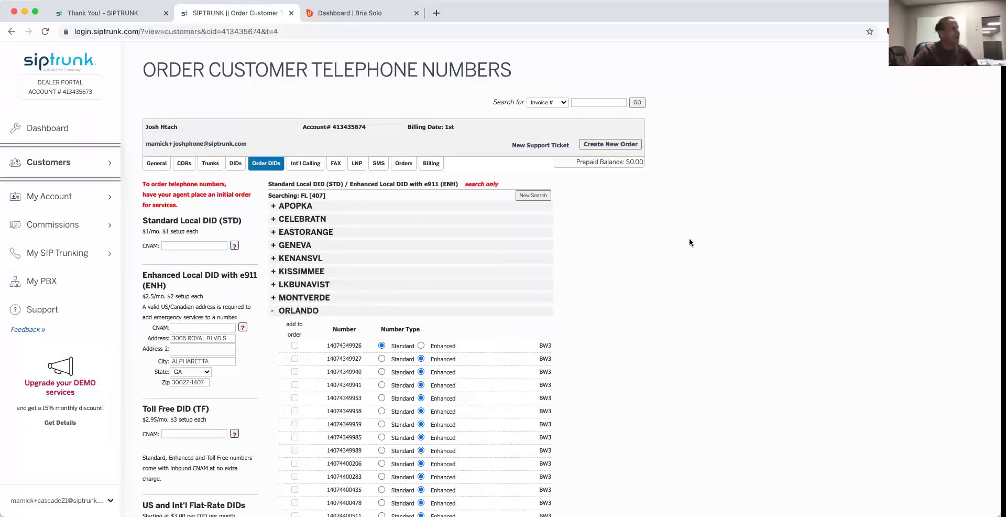
Step: Open the CDRs page under My SIP Trunking to view call detail records
mouse_move(61, 257)
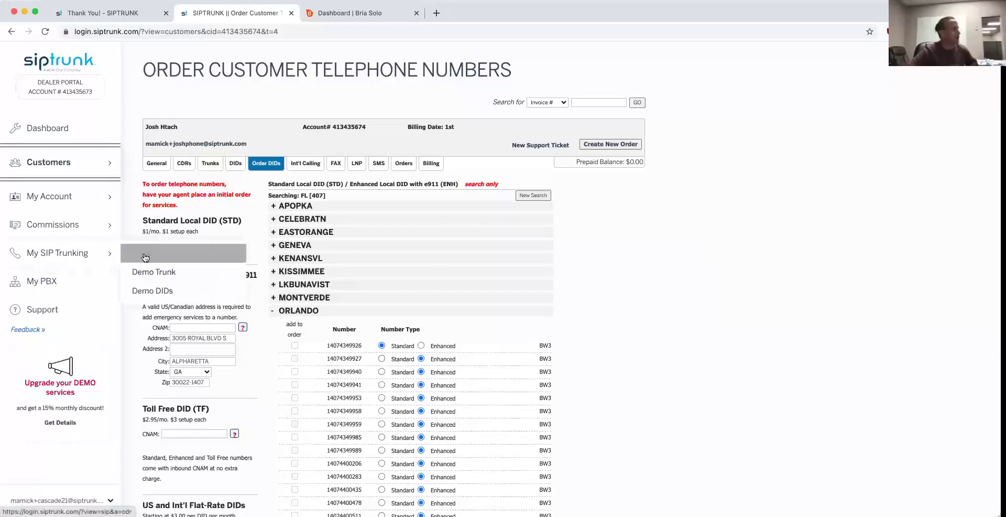
left_click(145, 256)
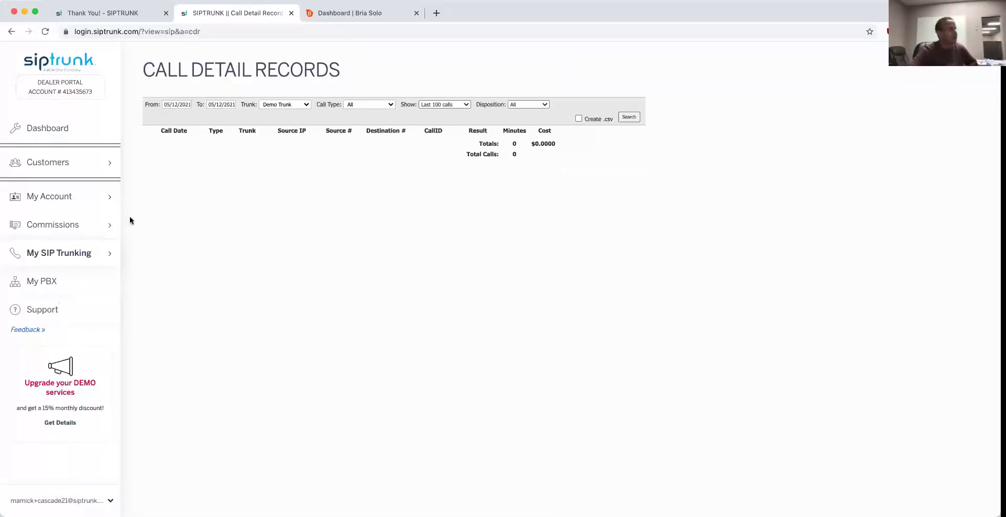
Step: Open the customer's profile from the Customers list via its ID link
mouse_move(92, 170)
left_click(139, 165)
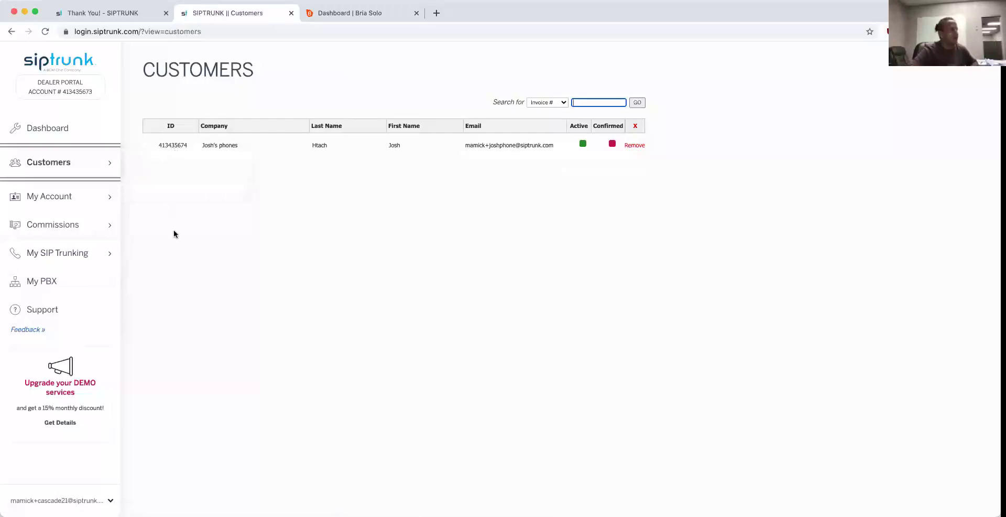
left_click(168, 146)
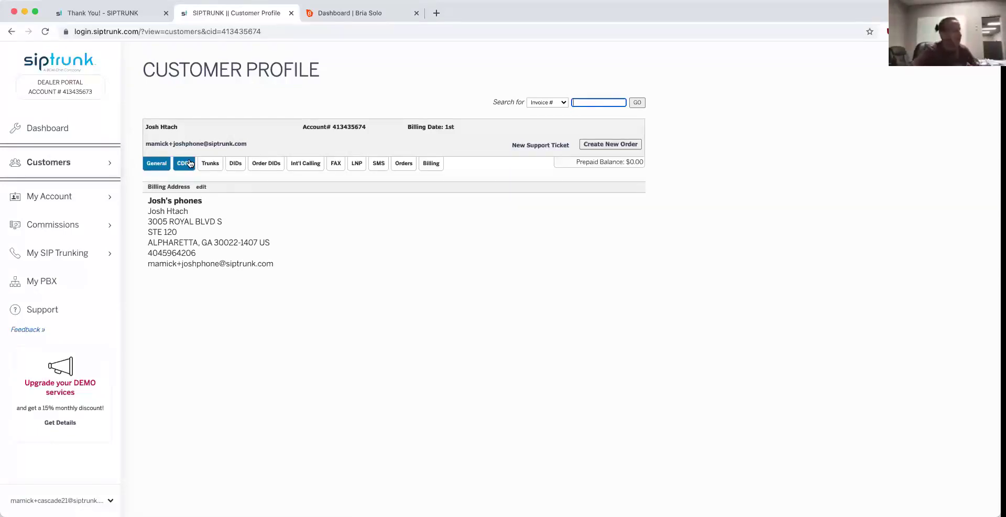
mouse_move(79, 232)
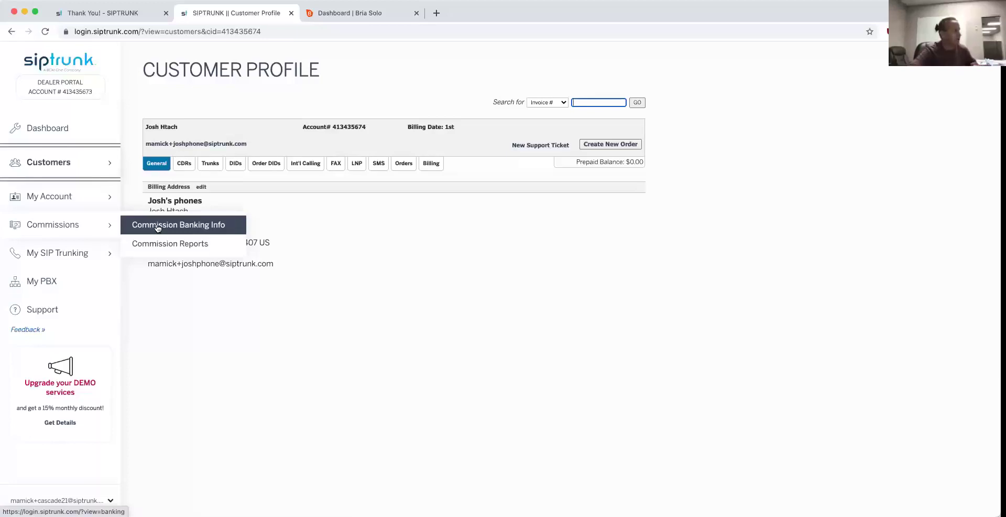
Step: Upload cascade.png as the custom logo on the My Account Branding page
mouse_move(91, 197)
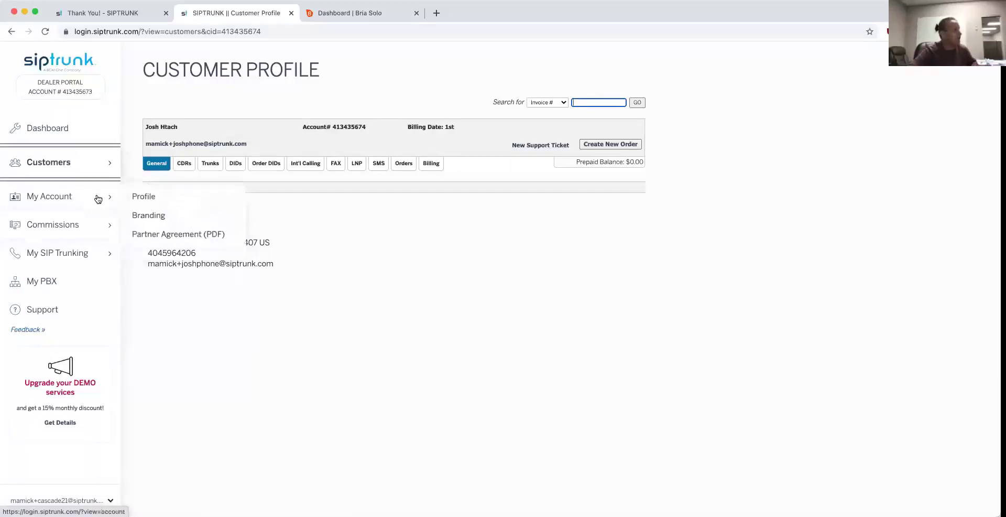
left_click(165, 210)
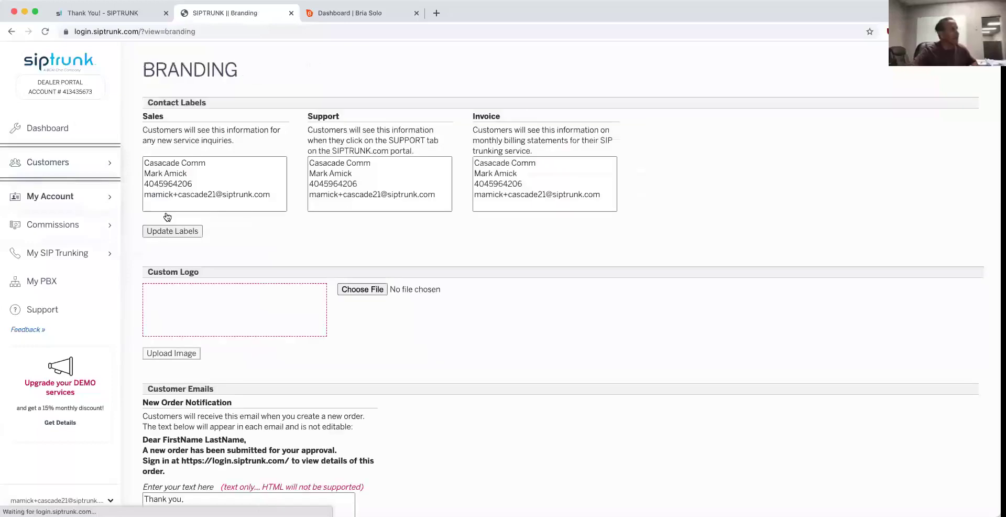
left_click(354, 289)
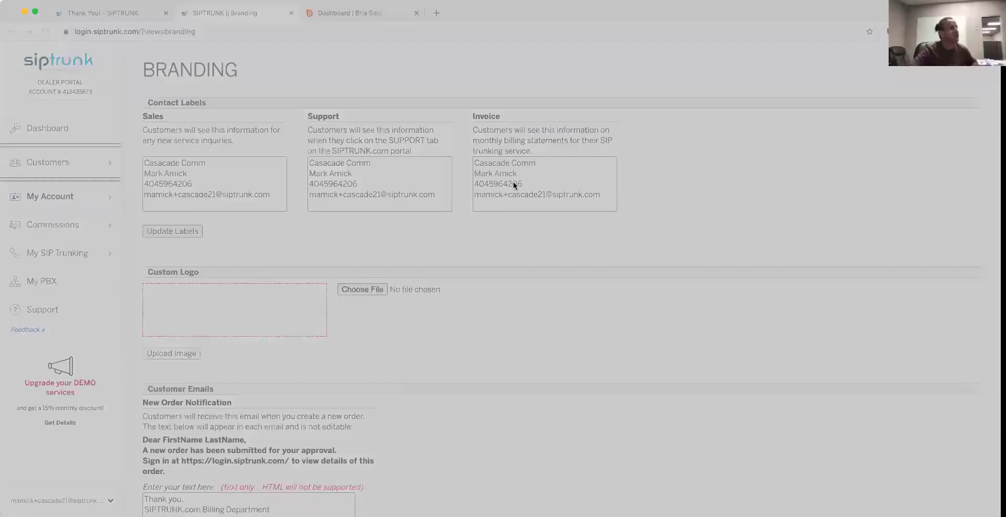
left_click(679, 363)
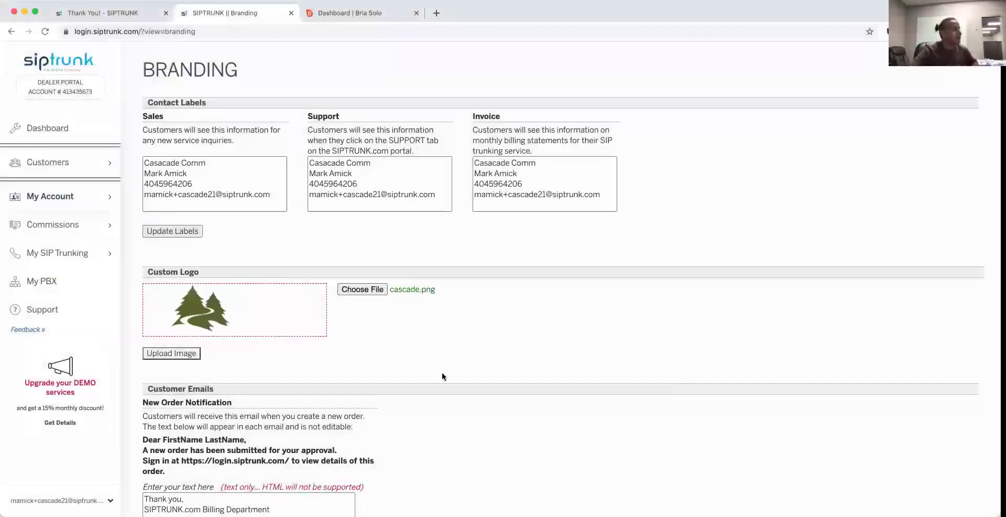
left_click(174, 353)
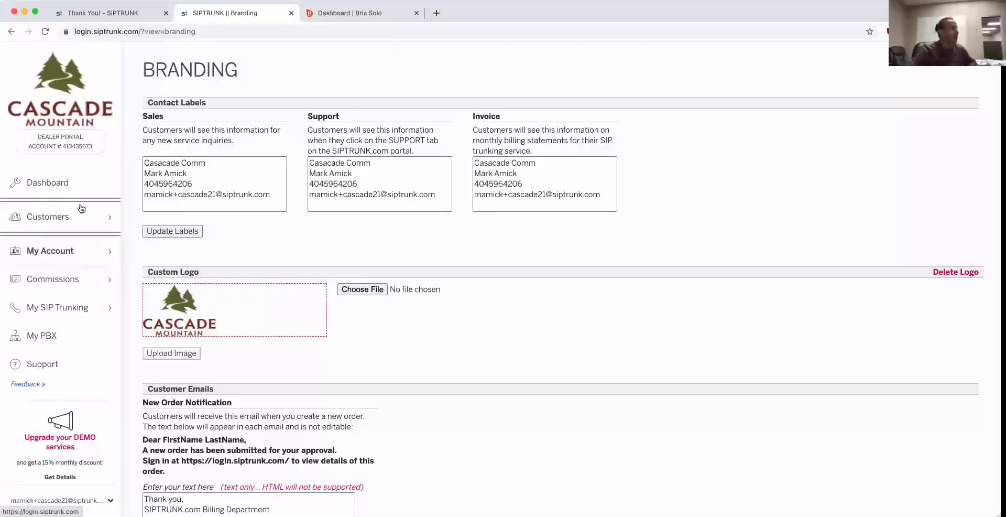
mouse_move(96, 260)
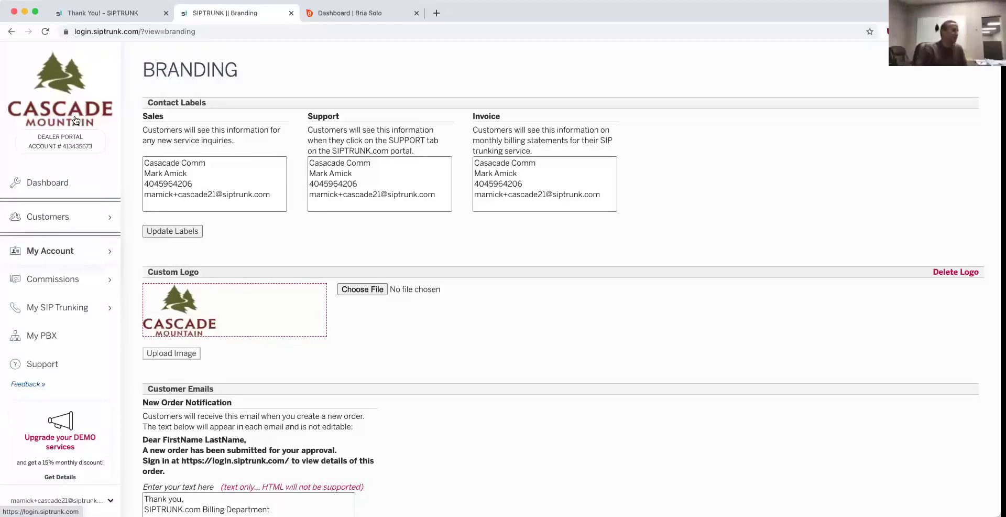
Step: Return to the Dashboard from the sidebar
left_click(49, 183)
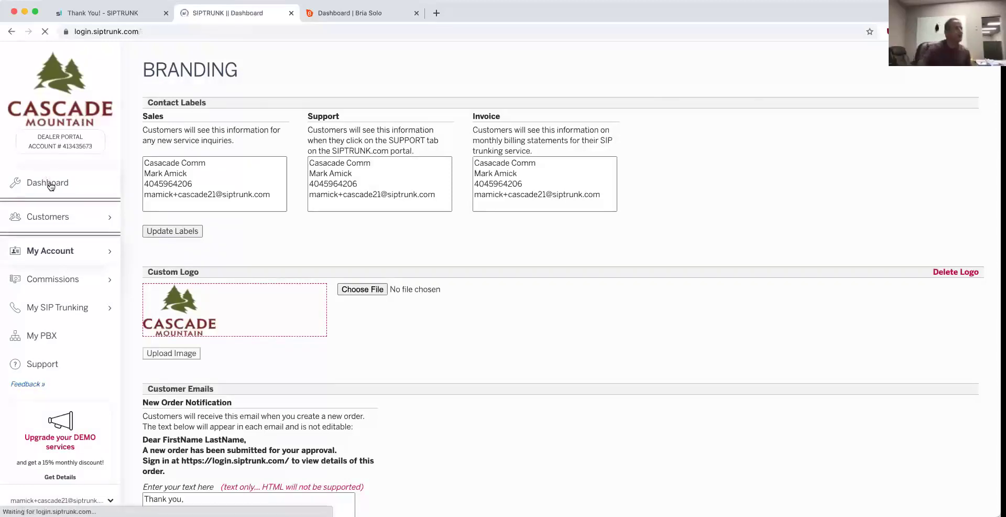